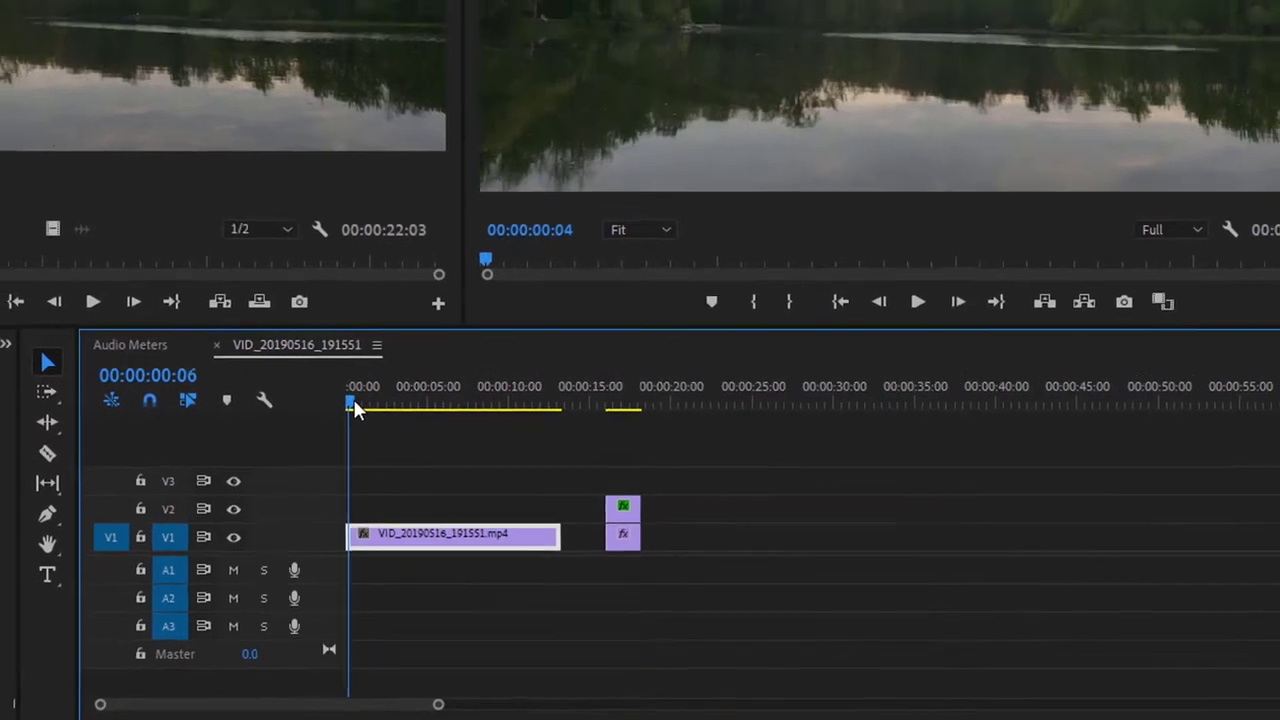
- Scrub the timelapse, jump to the graded second clip and switch to the Color workspace
{"action": "mouse_move", "coordinate": [334, 378]}
{"action": "left_mouse_down"}
{"action": "mouse_move", "coordinate": [502, 583]}
{"action": "mouse_move", "coordinate": [524, 583]}
{"action": "left_mouse_up"}
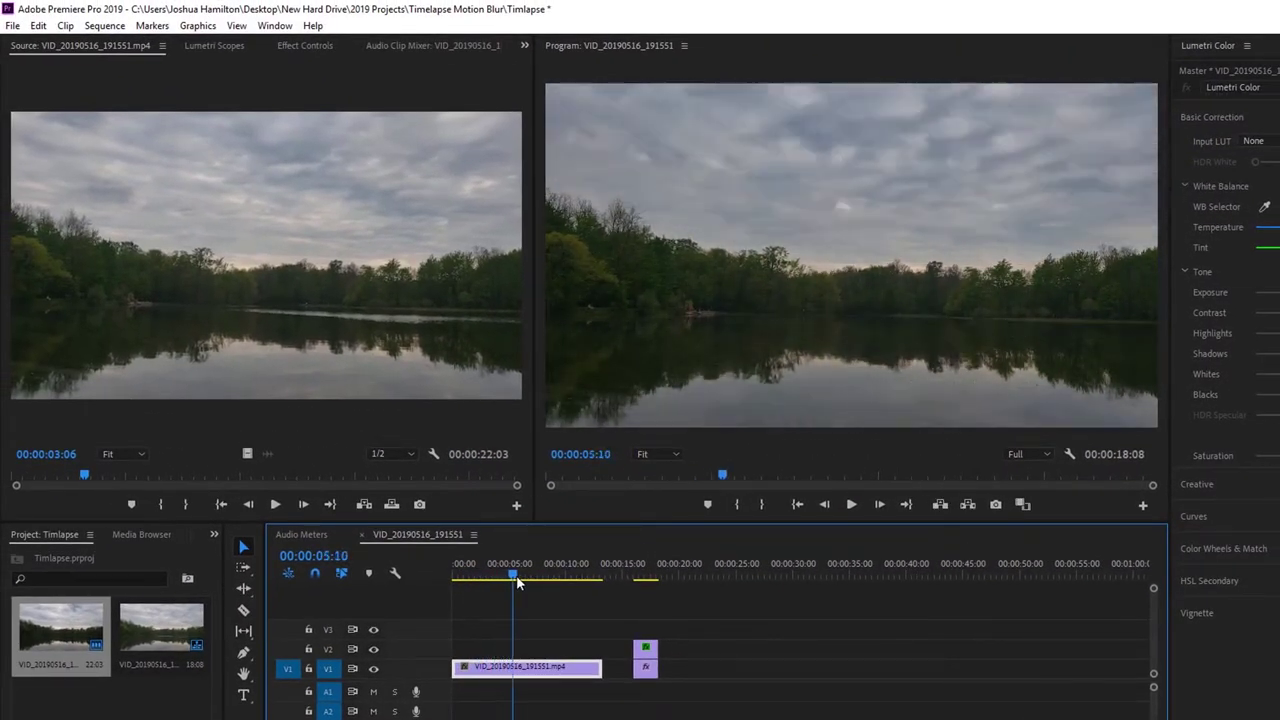
{"action": "left_click", "coordinate": [645, 575]}
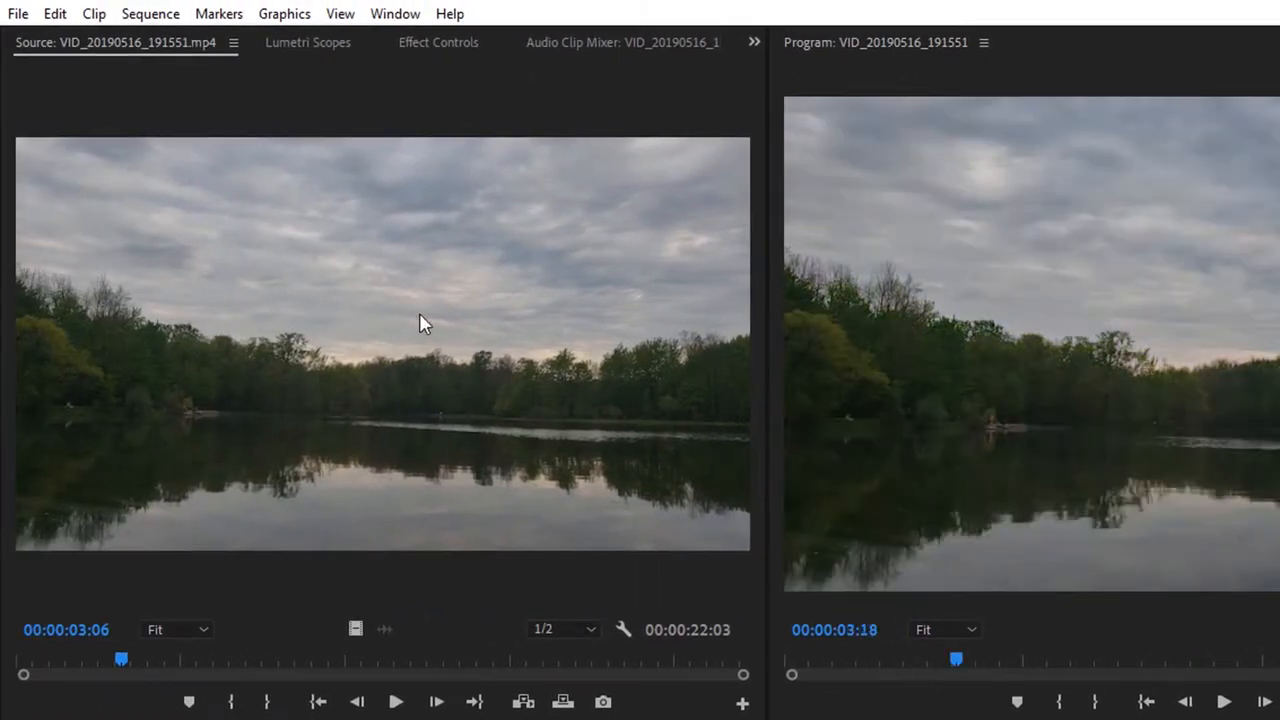
{"action": "left_click", "coordinate": [395, 13]}
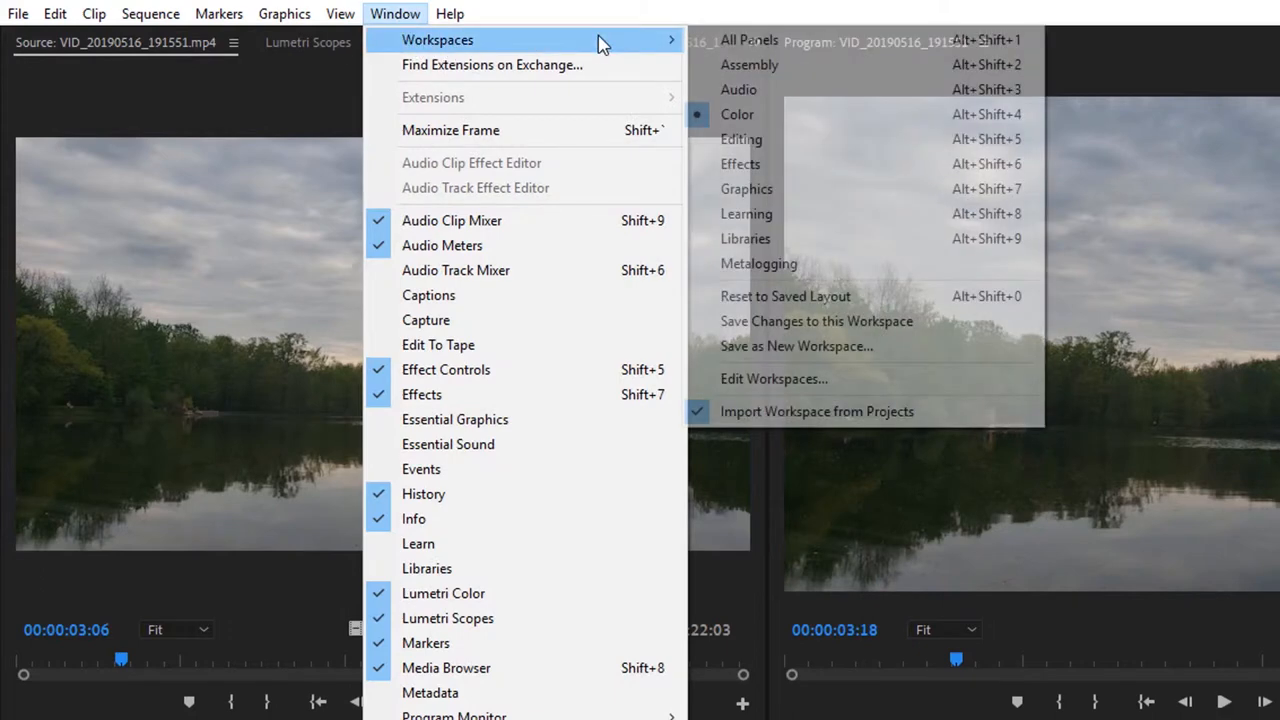
{"action": "mouse_move", "coordinate": [437, 40]}
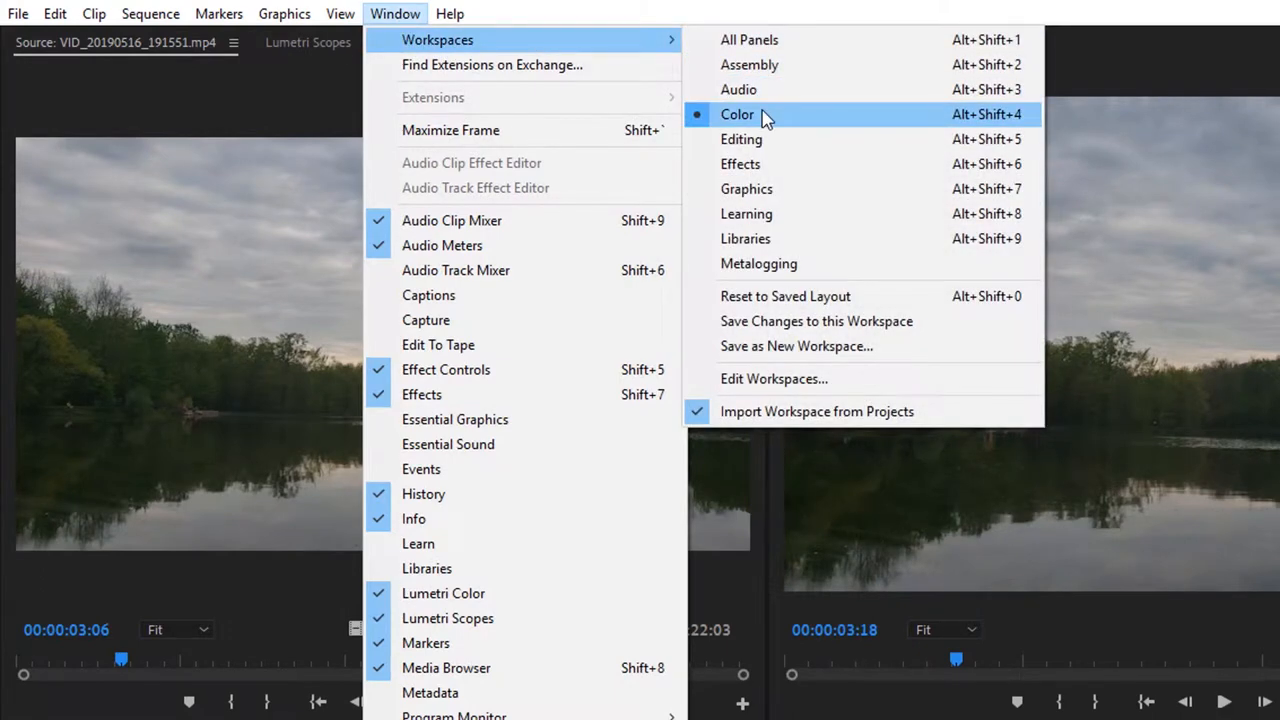
{"action": "left_click", "coordinate": [765, 118]}
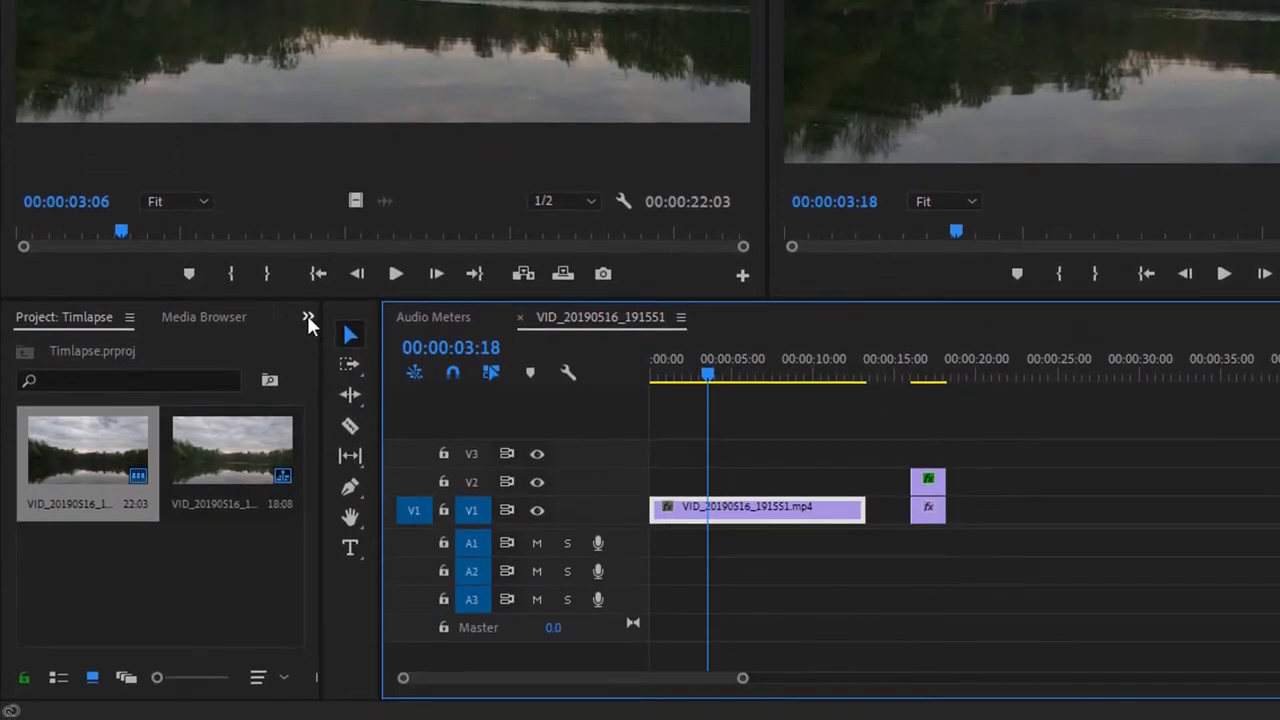
- Show the Effects panel, expand its Presets folder and list the panels stacked with the source monitor
{"action": "left_click", "coordinate": [307, 315]}
{"action": "left_click", "coordinate": [343, 436]}
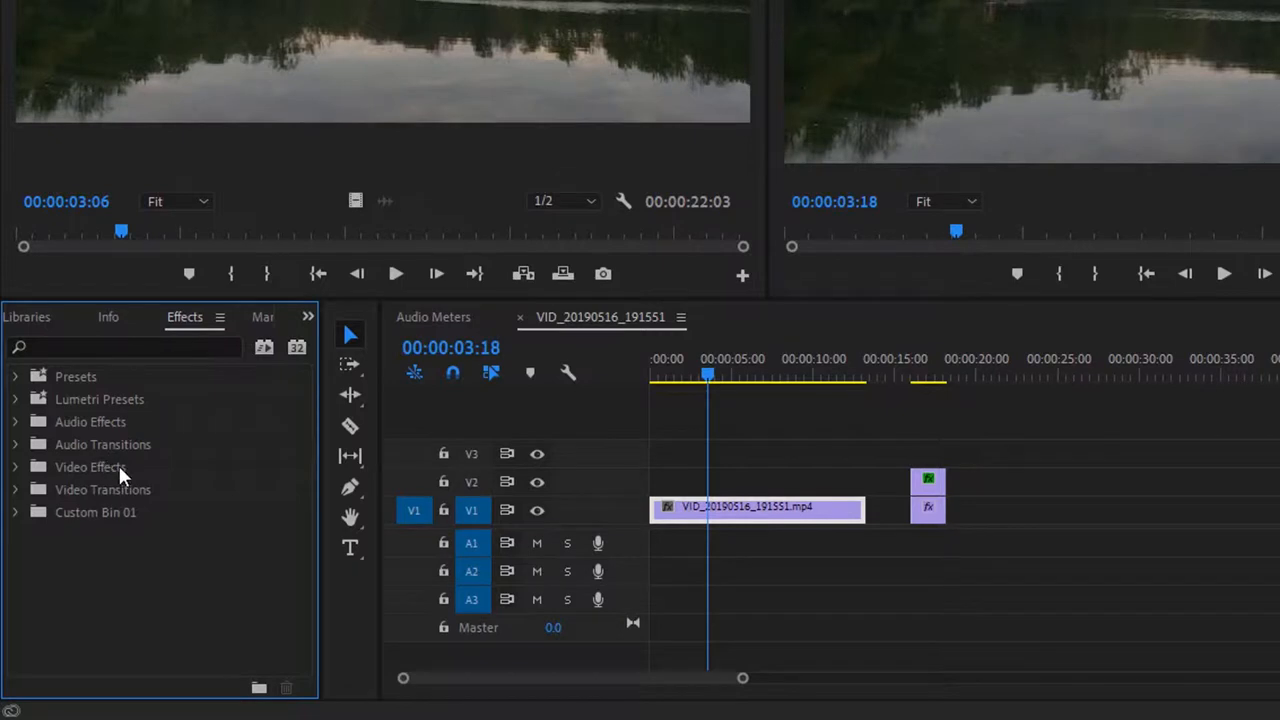
{"action": "left_click", "coordinate": [16, 377]}
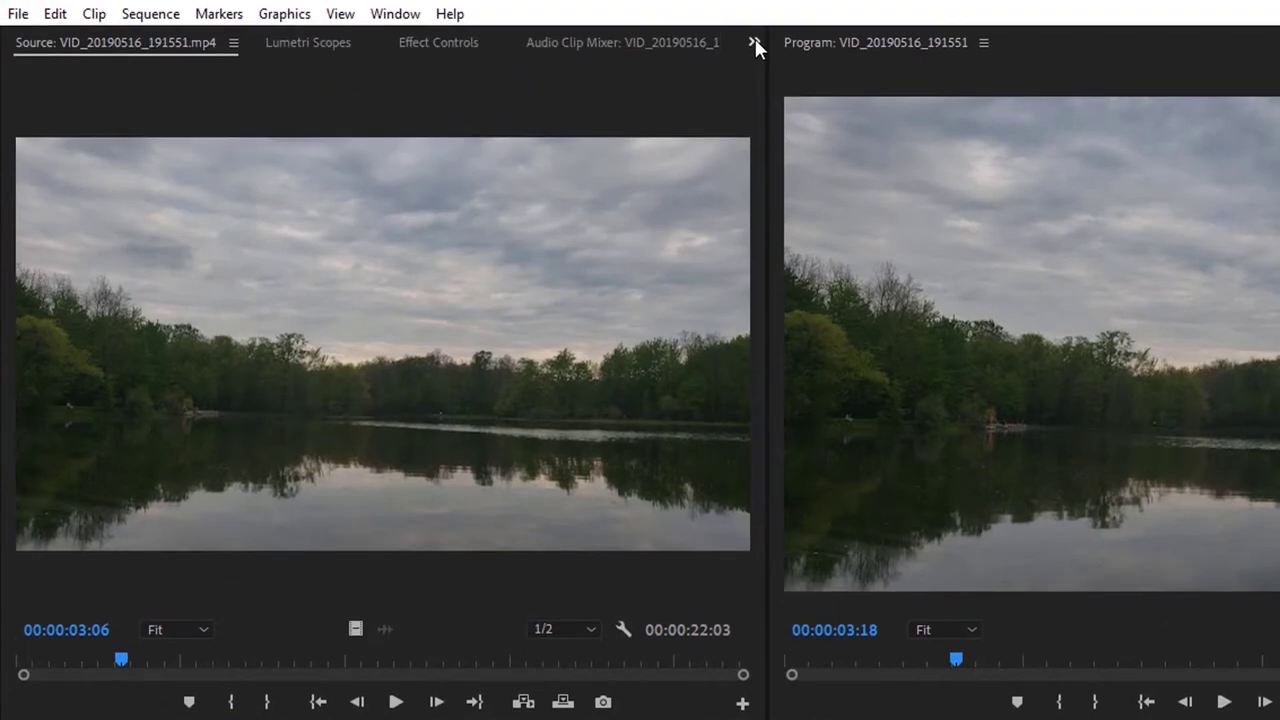
{"action": "left_click", "coordinate": [754, 40]}
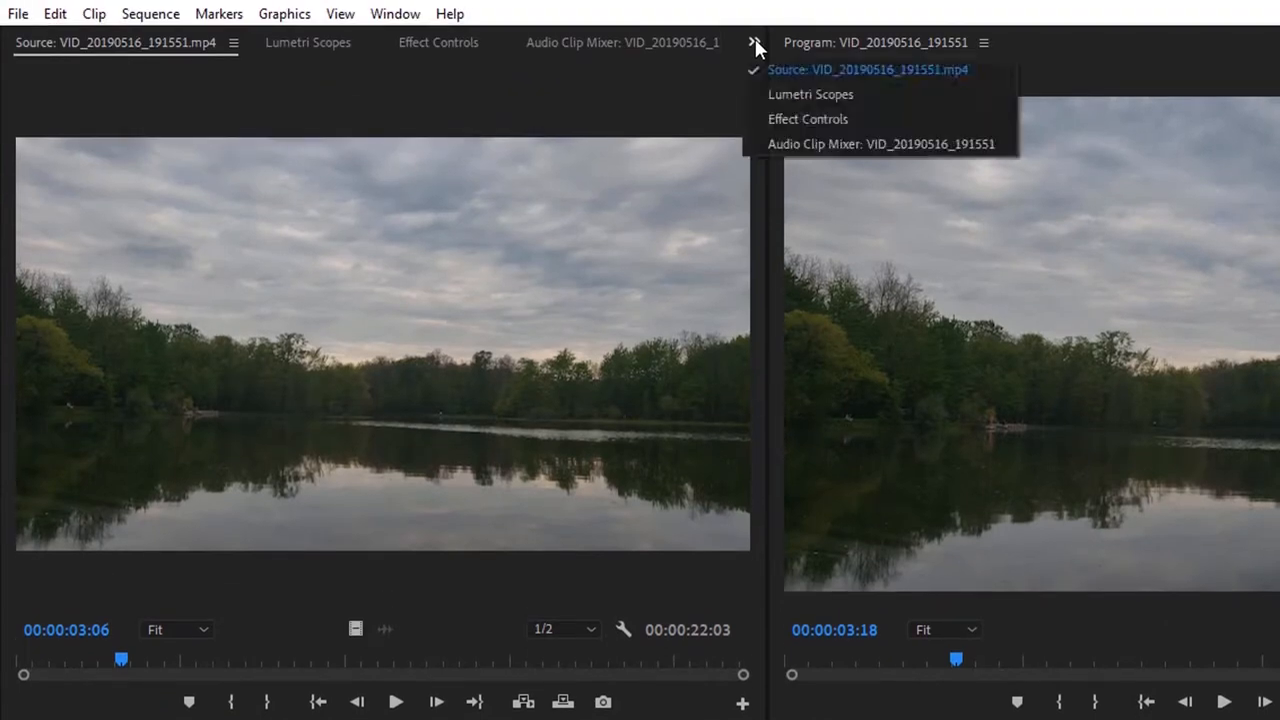
- Show the Lumetri Scopes panel and scrub to a later moment of the timelapse
{"action": "left_click", "coordinate": [826, 95]}
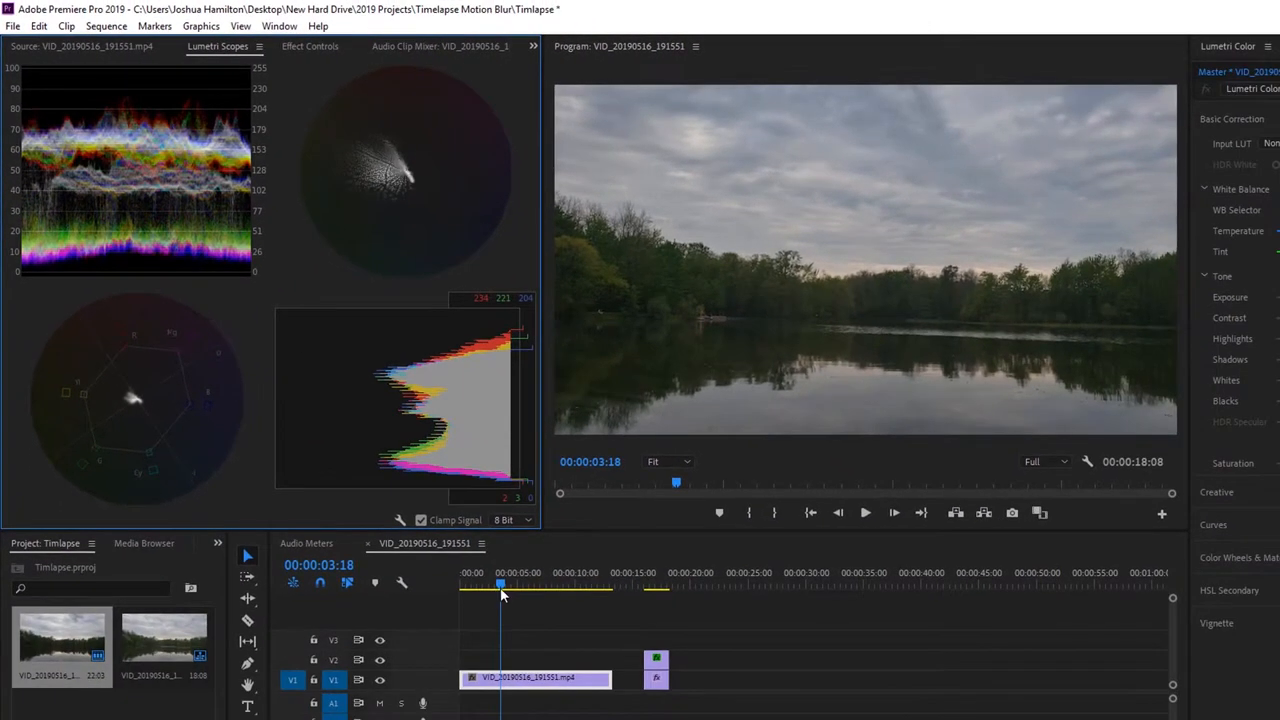
{"action": "left_click_drag", "start_coordinate": [500, 590], "coordinate": [540, 590]}
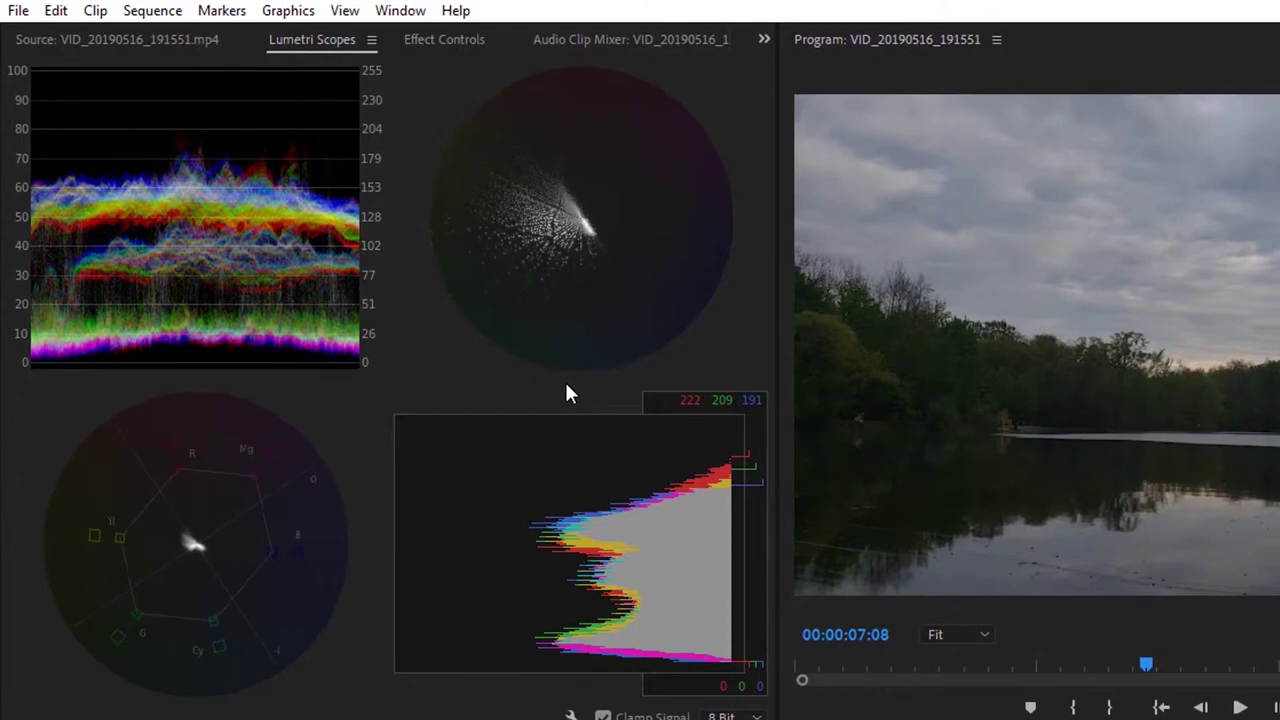
- Turn off the Histogram, Vectorscope YUV and Vectorscope HLS so only the RGB waveform fills the scopes
{"action": "right_click", "coordinate": [396, 292]}
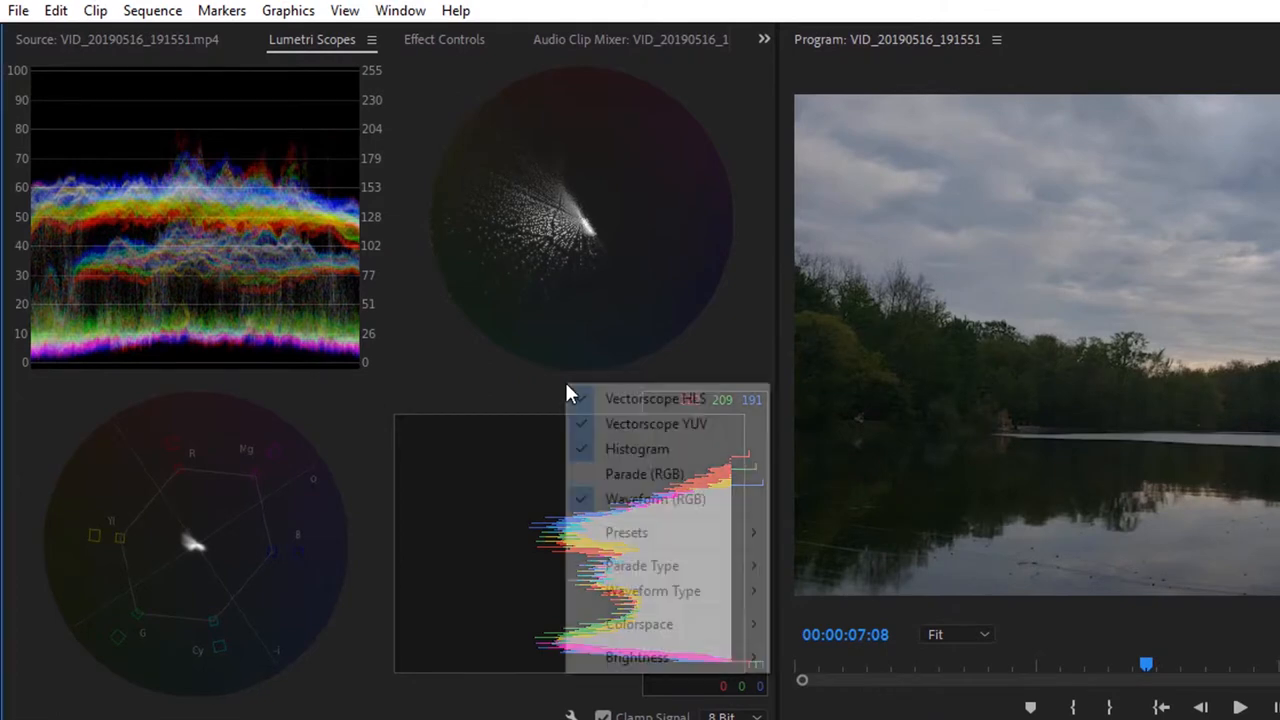
{"action": "left_click", "coordinate": [637, 449]}
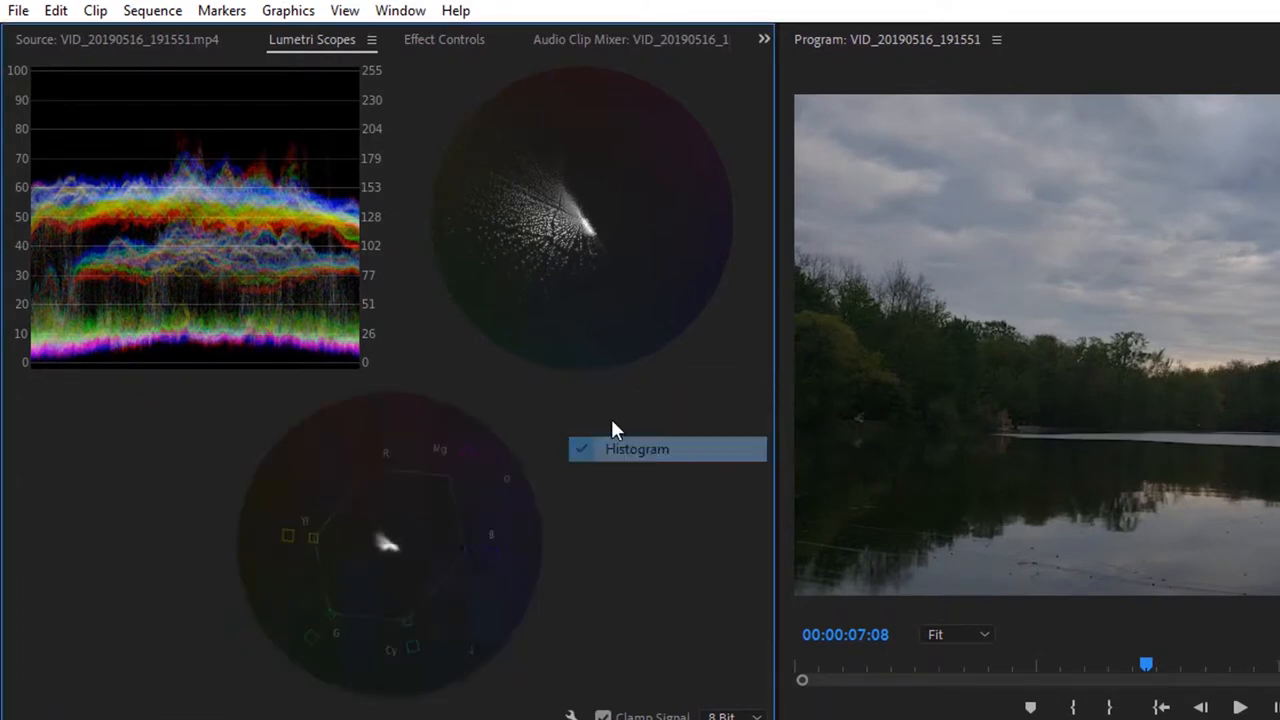
{"action": "right_click", "coordinate": [612, 428]}
{"action": "left_click", "coordinate": [625, 445]}
{"action": "right_click", "coordinate": [640, 414]}
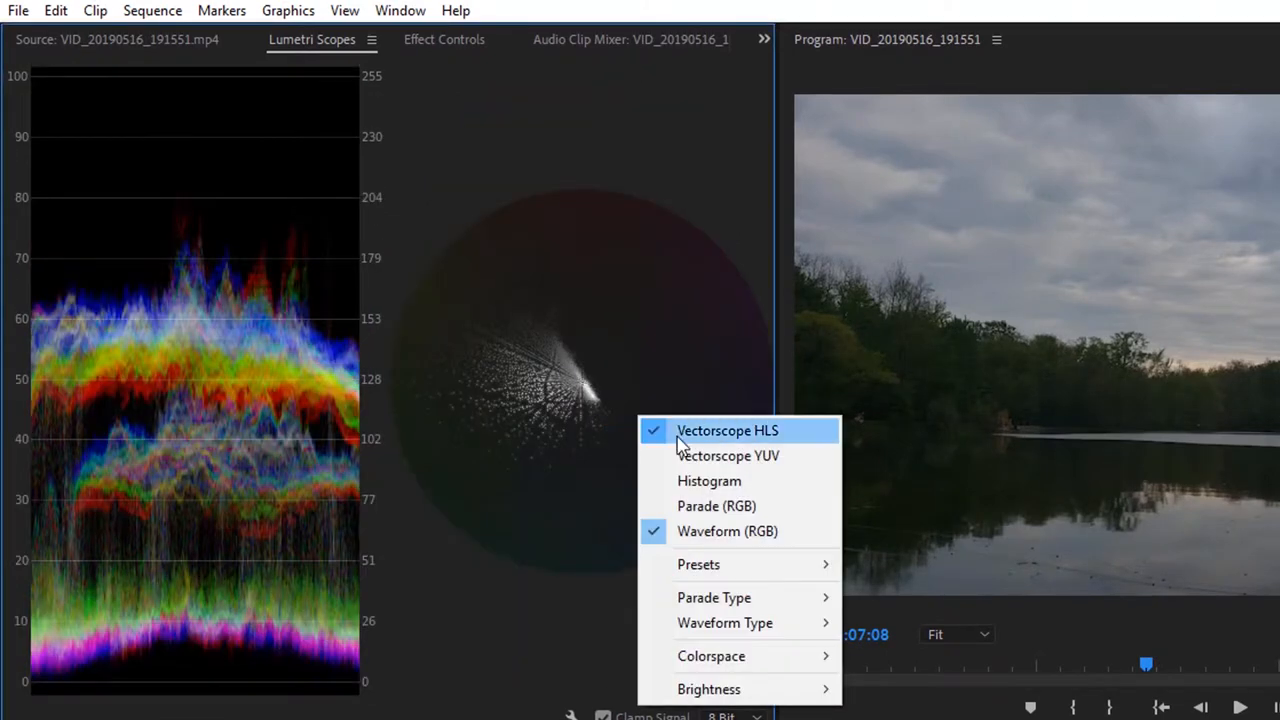
{"action": "left_click", "coordinate": [690, 434]}
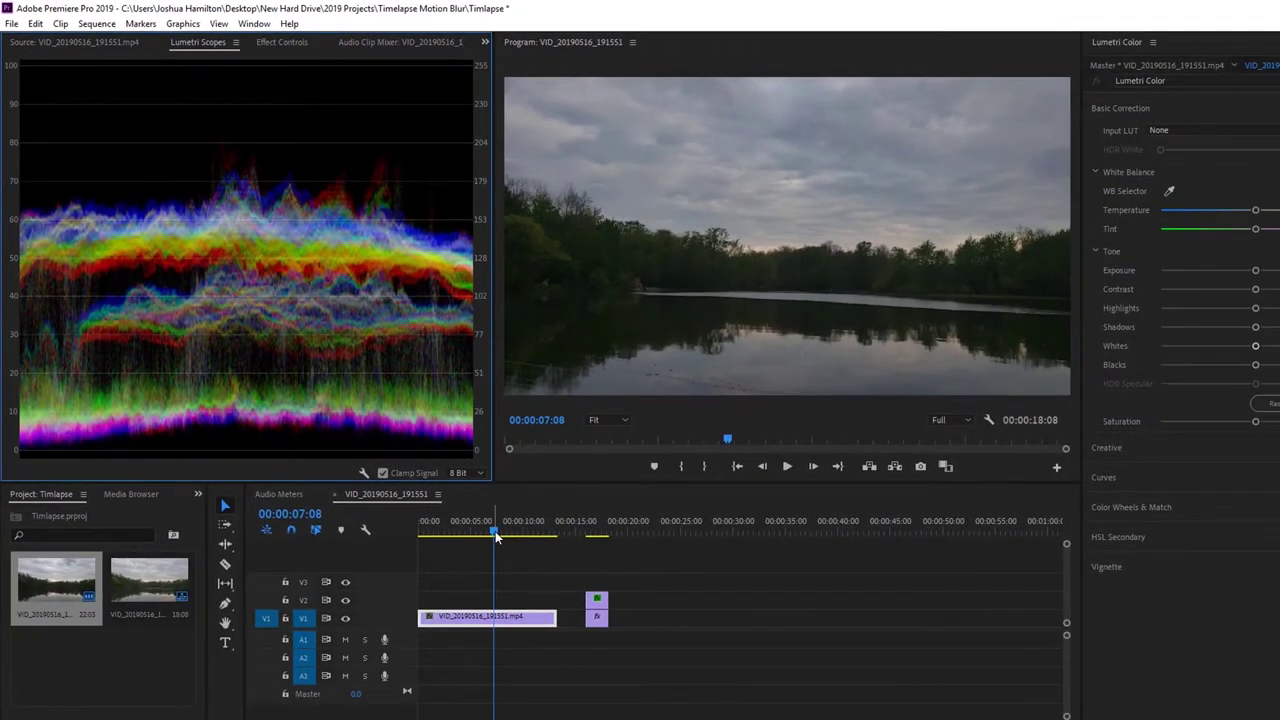
{"action": "left_click", "coordinate": [490, 535]}
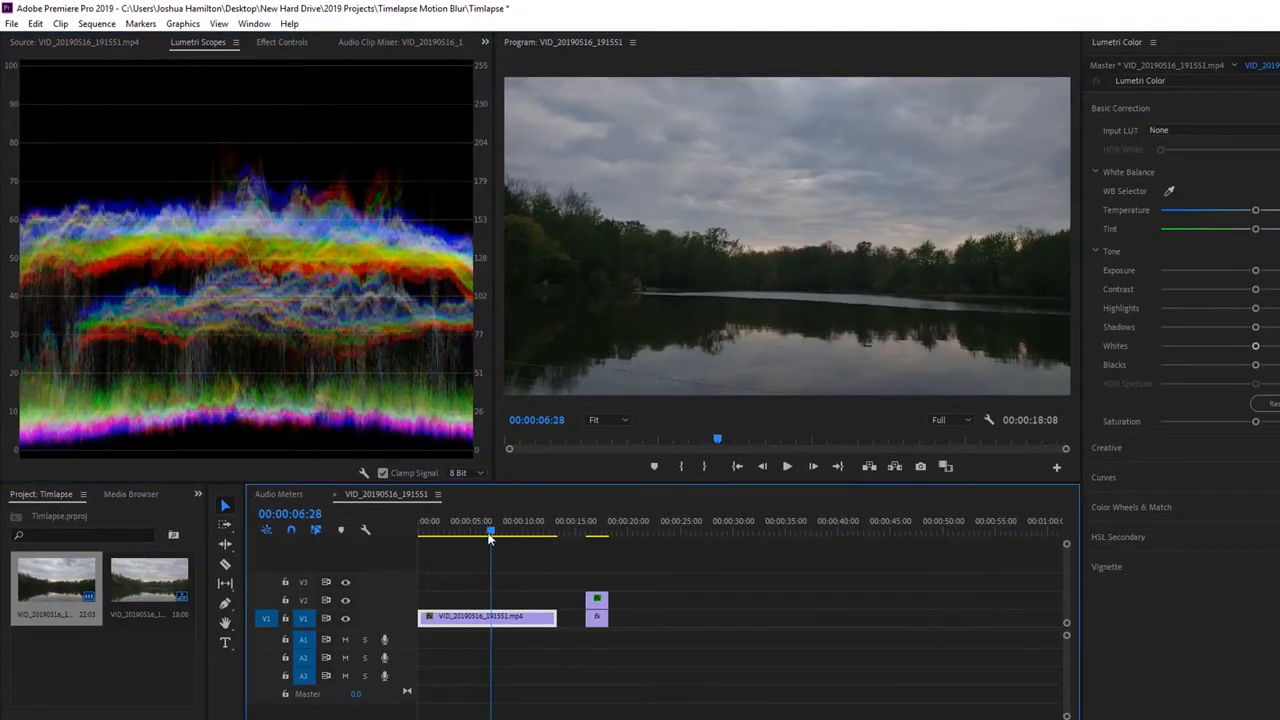
{"action": "mouse_move", "coordinate": [490, 538]}
{"action": "left_mouse_down"}
{"action": "mouse_move", "coordinate": [457, 540]}
{"action": "mouse_move", "coordinate": [530, 540]}
{"action": "left_mouse_up"}
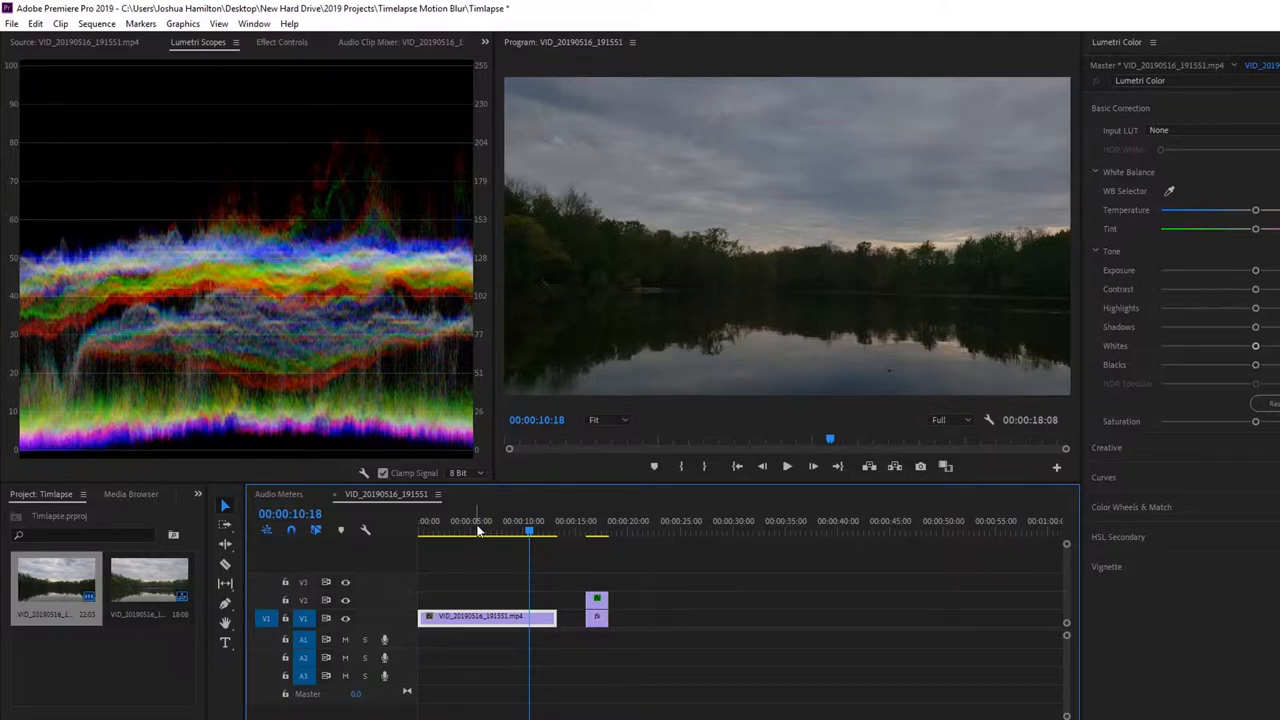
{"action": "left_click_drag", "start_coordinate": [478, 531], "coordinate": [447, 540]}
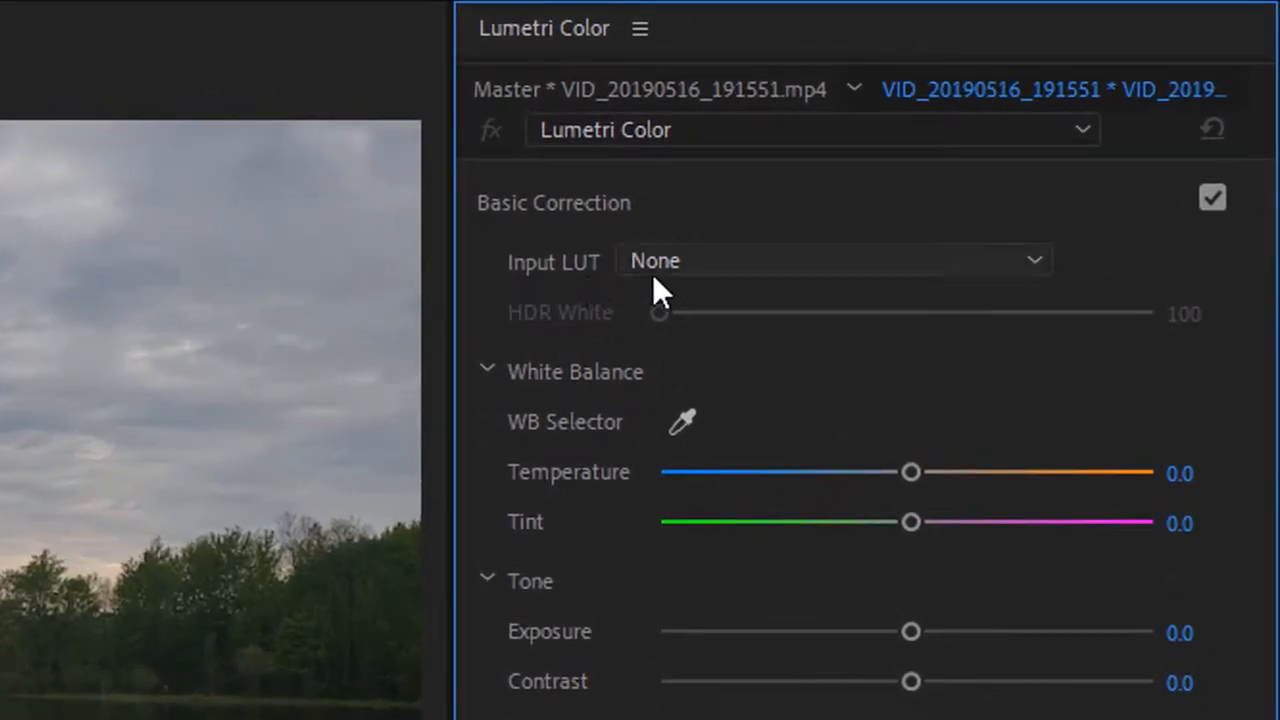
- Browse to the Lumetri > LUTs > Creative folder and load the TealOrange .cube file as the input LUT
{"action": "left_click", "coordinate": [687, 262]}
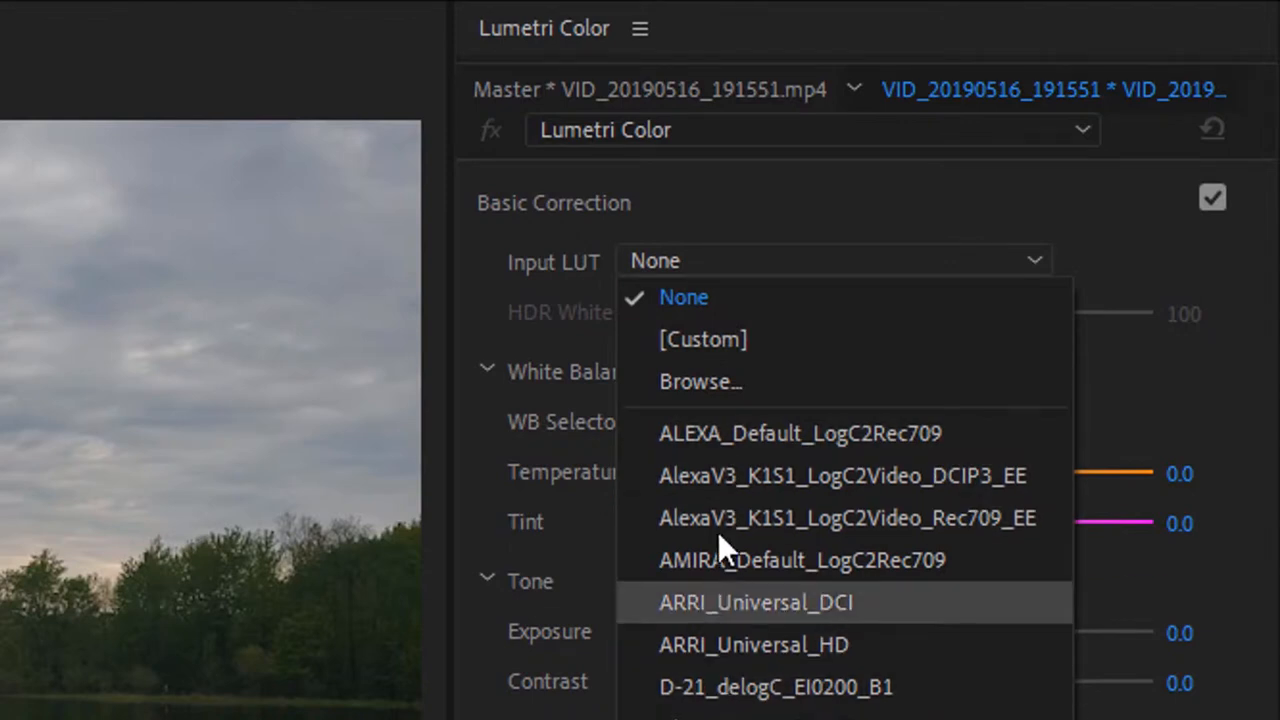
{"action": "left_click", "coordinate": [719, 379]}
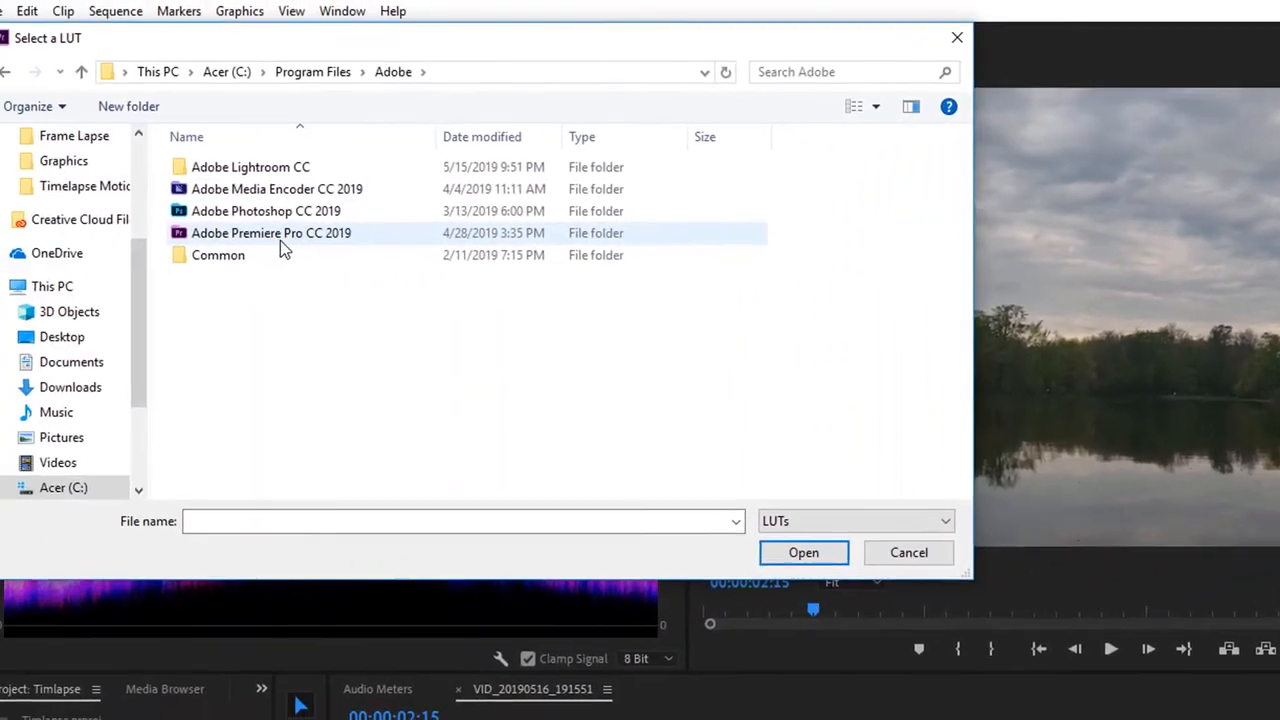
{"action": "double_click", "coordinate": [271, 233]}
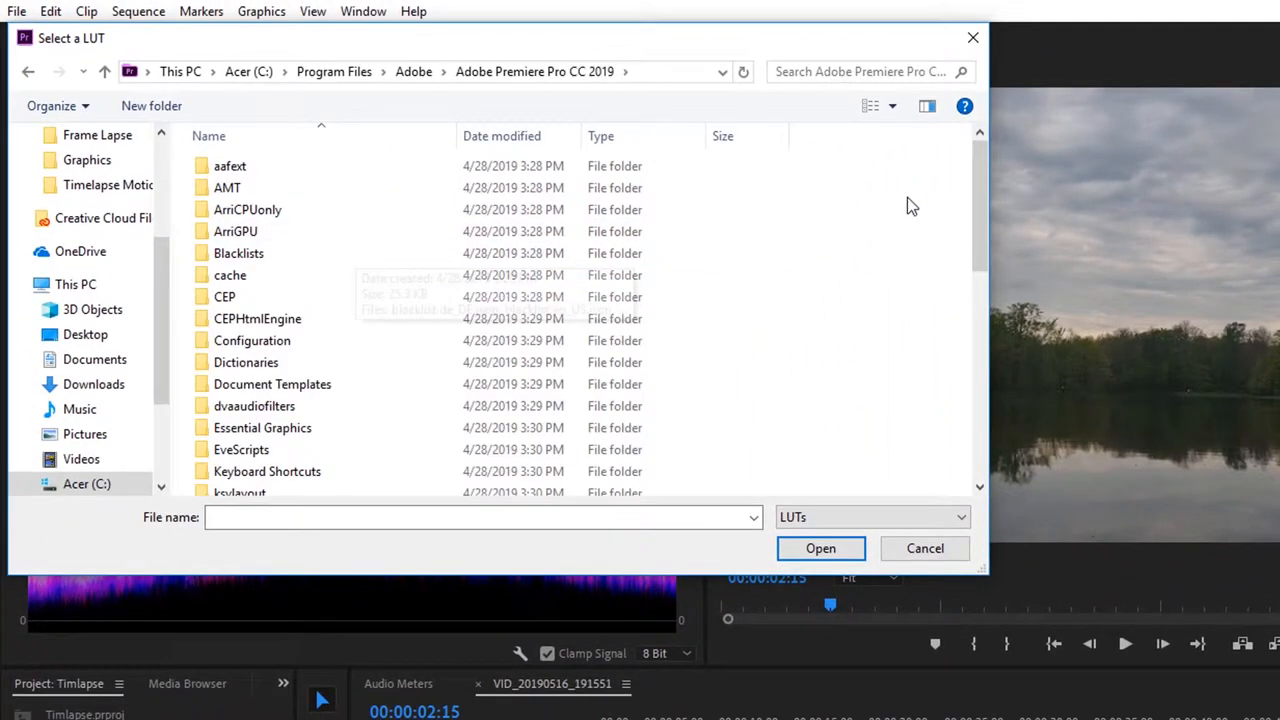
{"action": "left_click_drag", "start_coordinate": [980, 198], "coordinate": [980, 245]}
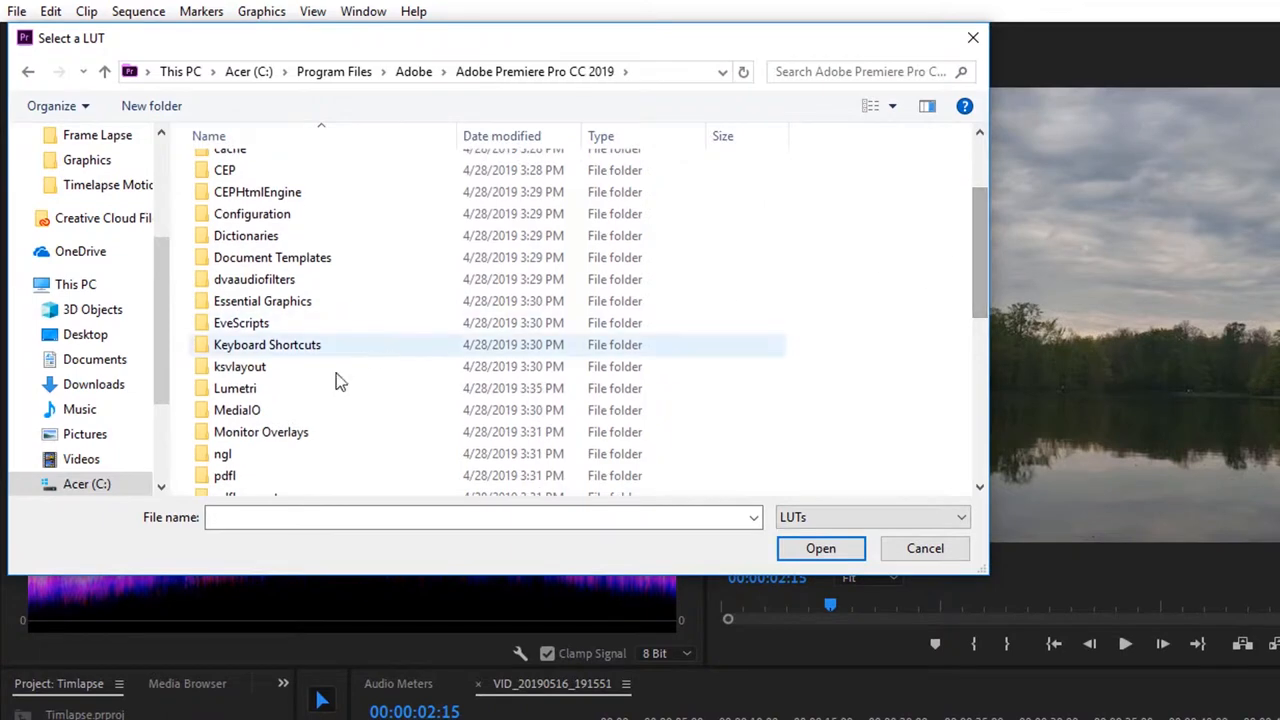
{"action": "double_click", "coordinate": [281, 390]}
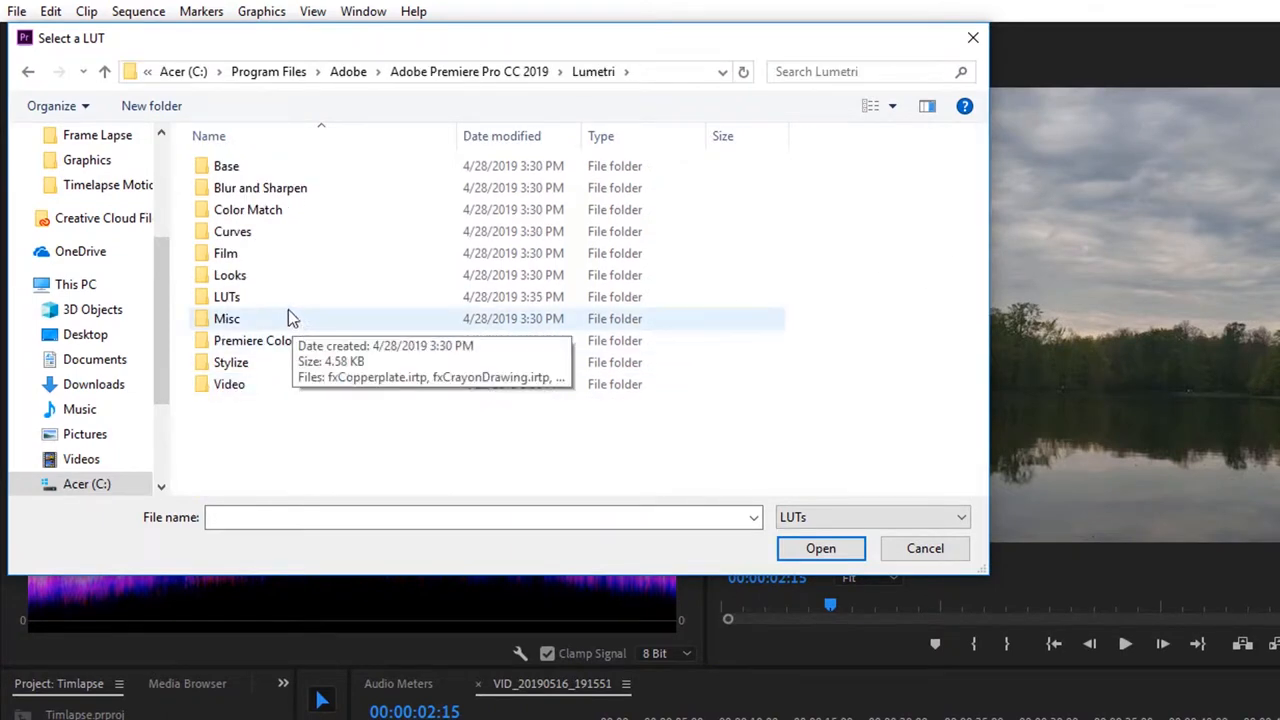
{"action": "double_click", "coordinate": [284, 297]}
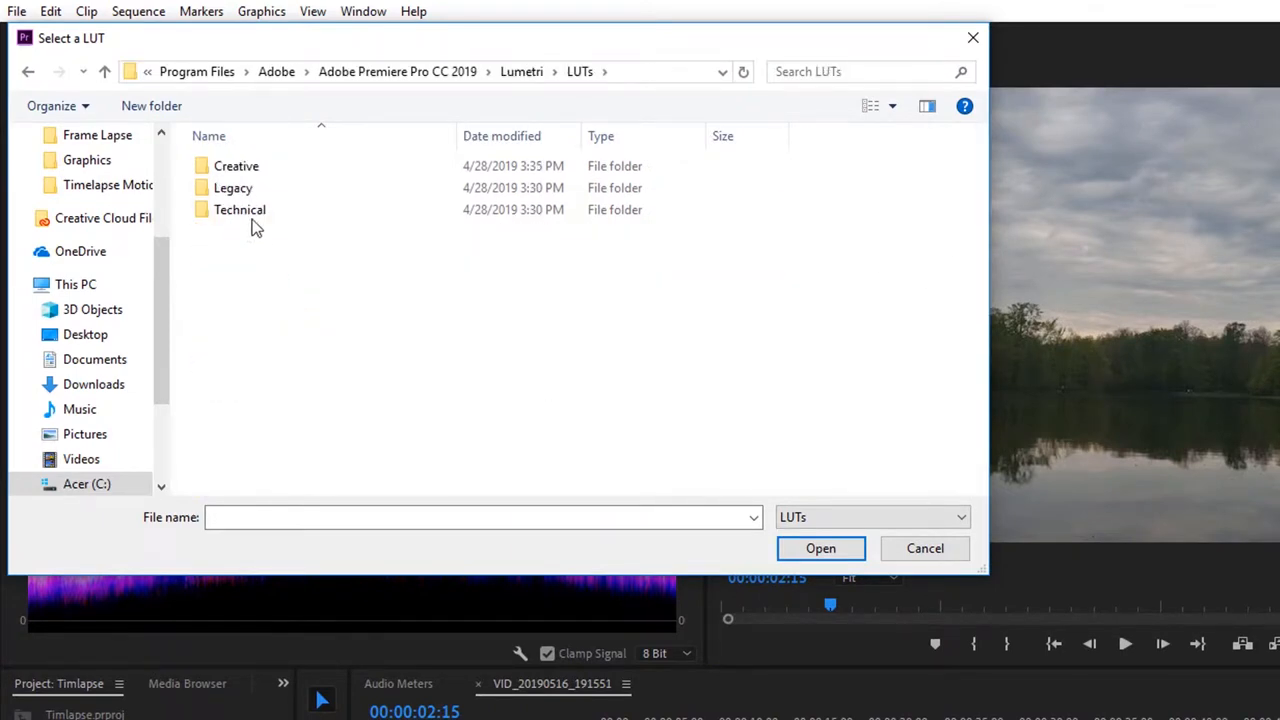
{"action": "double_click", "coordinate": [236, 166]}
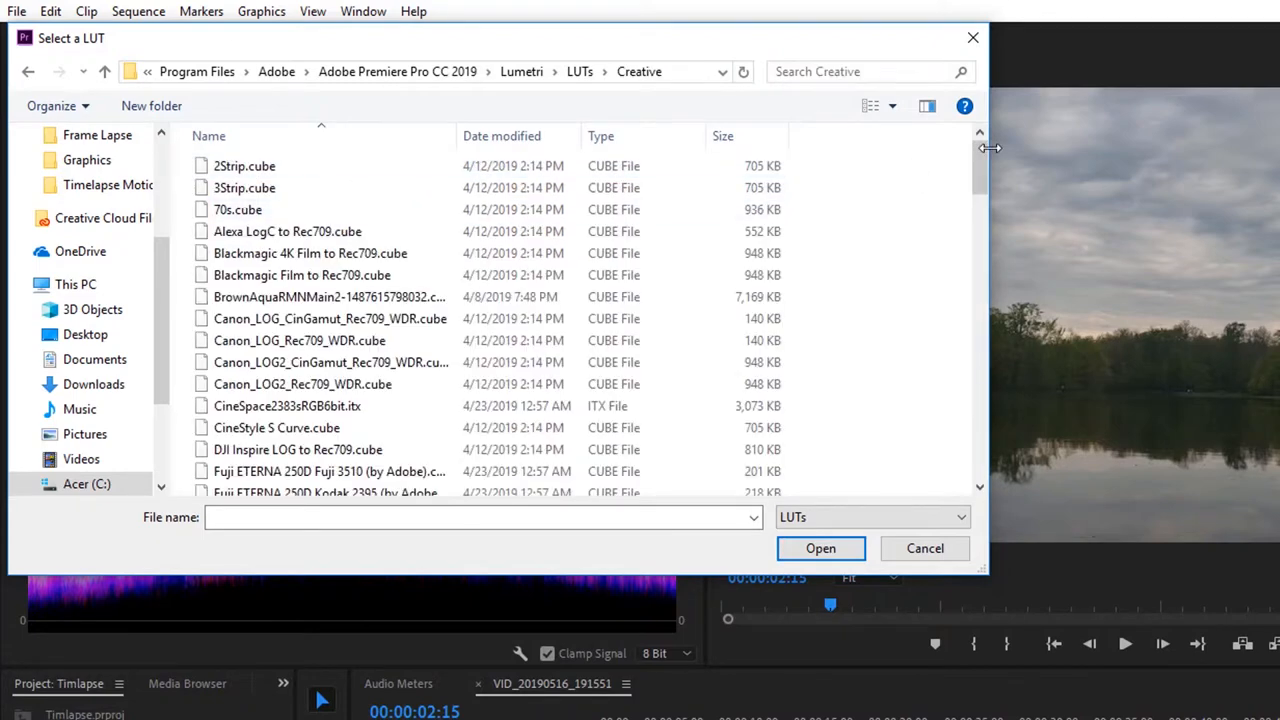
{"action": "left_click_drag", "start_coordinate": [980, 160], "coordinate": [978, 460]}
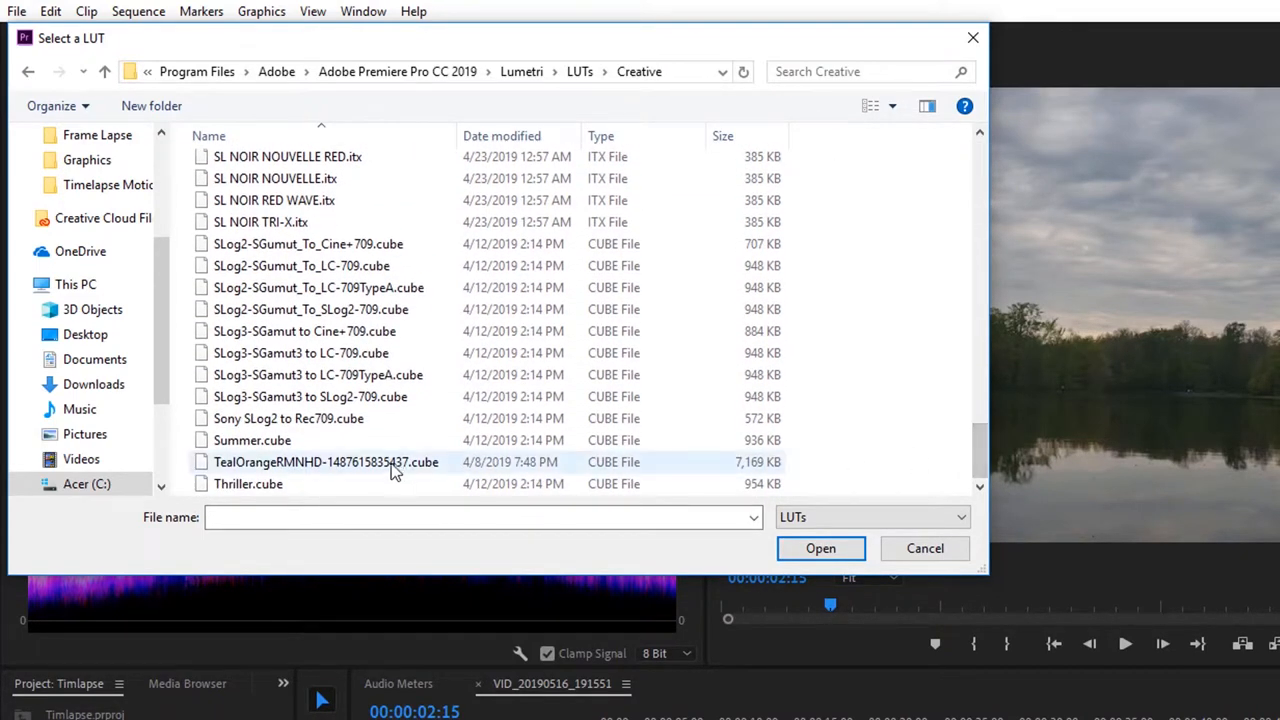
{"action": "double_click", "coordinate": [394, 468]}
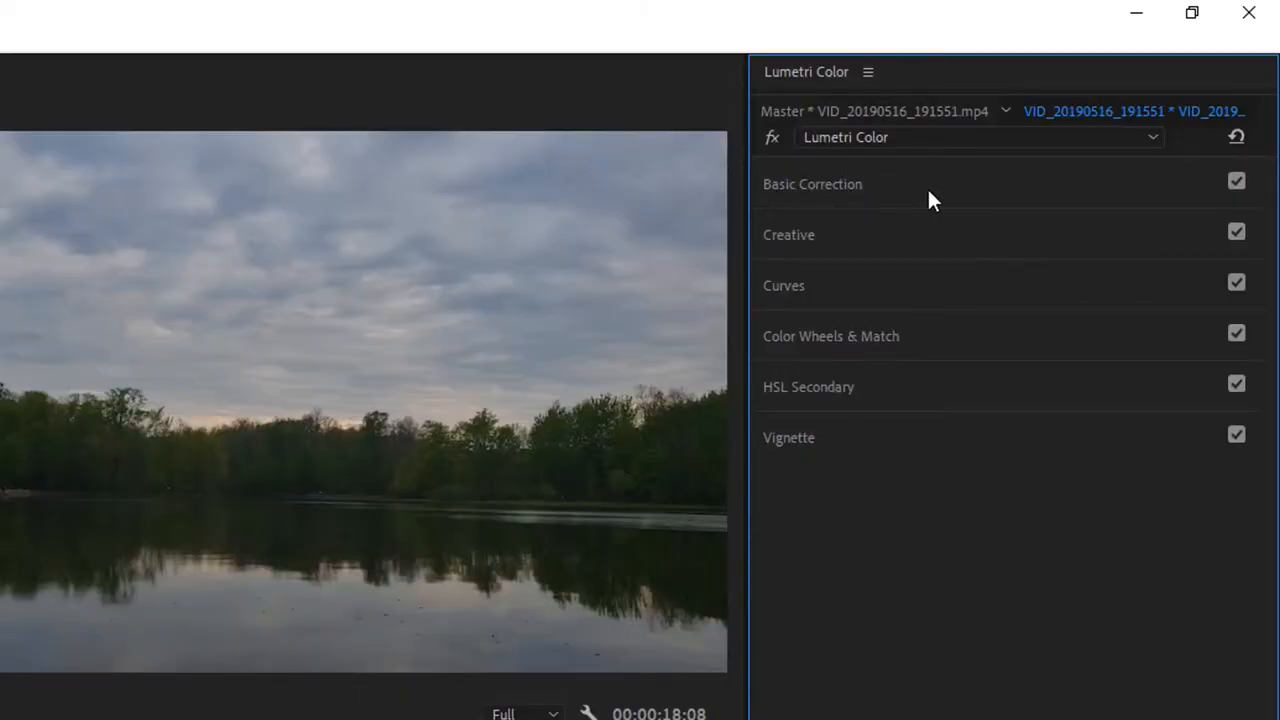
- In Basic Correction set the lake clip's contrast to 69, shadows to -66.7 and exposure to 2.2
{"action": "left_click", "coordinate": [922, 180]}
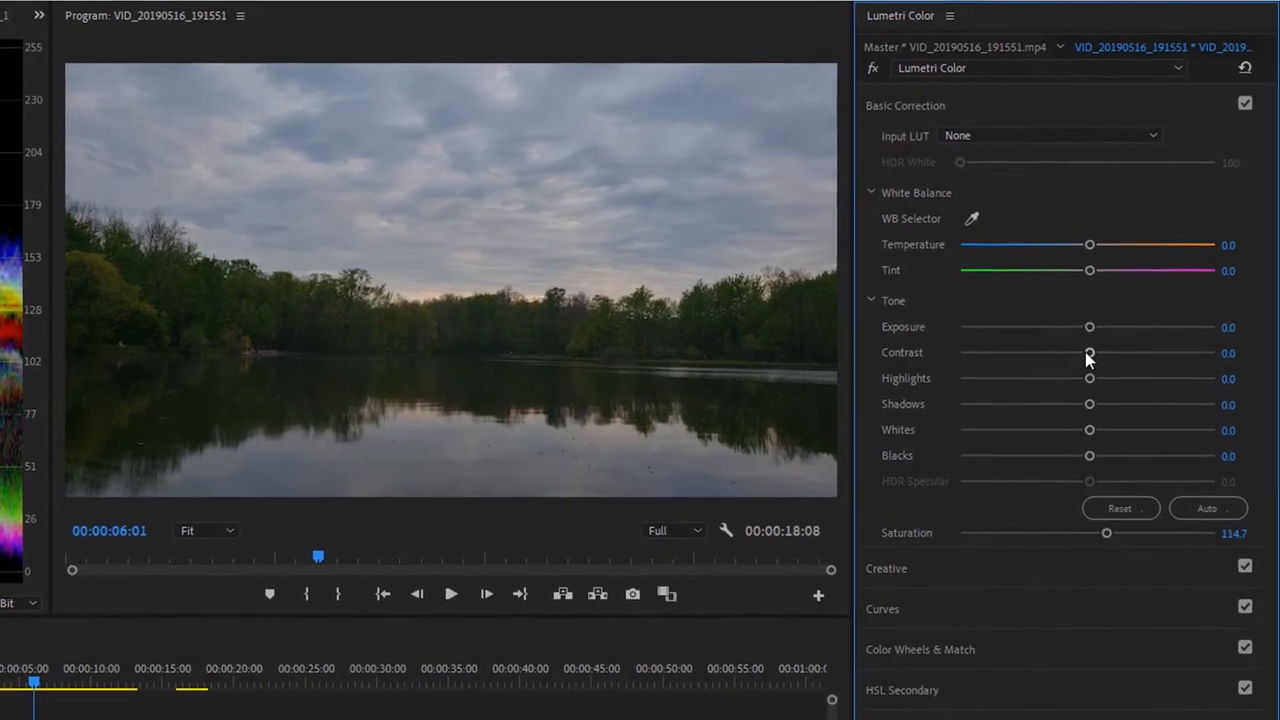
{"action": "mouse_move", "coordinate": [1093, 344]}
{"action": "left_mouse_down"}
{"action": "mouse_move", "coordinate": [1030, 345]}
{"action": "mouse_move", "coordinate": [1187, 384]}
{"action": "mouse_move", "coordinate": [1172, 384]}
{"action": "left_mouse_up"}
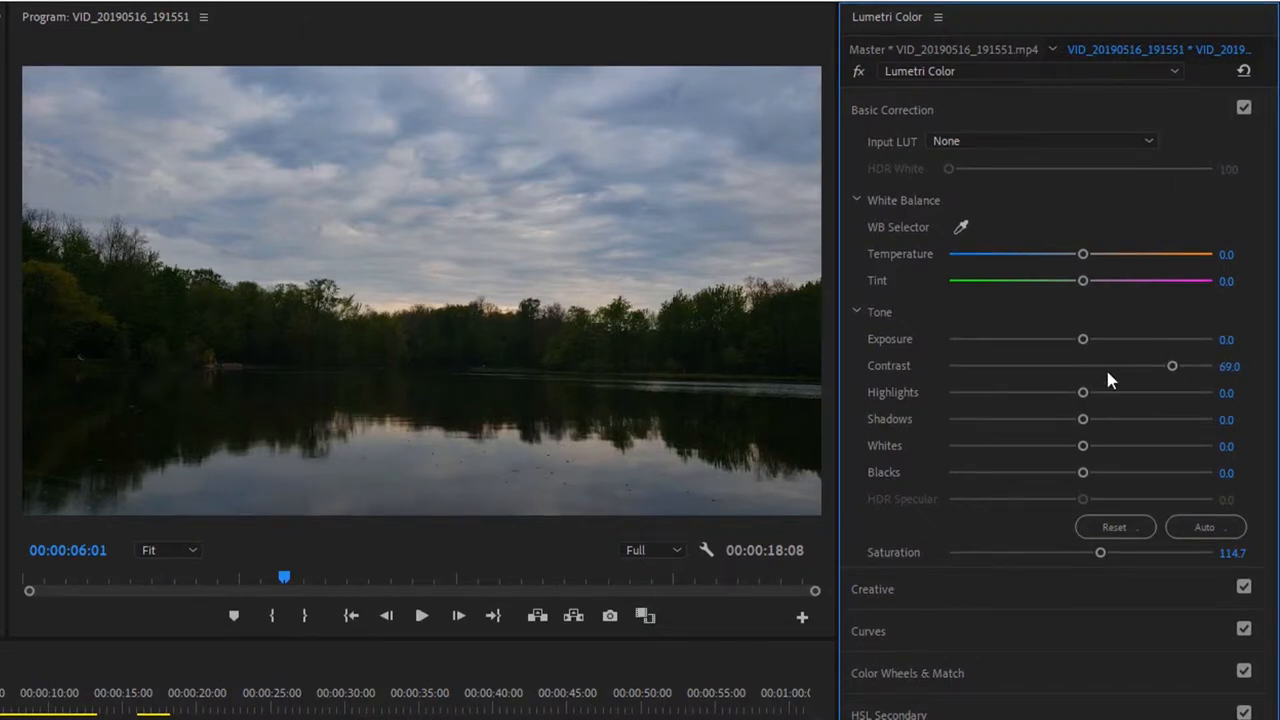
{"action": "left_click_drag", "start_coordinate": [1083, 419], "coordinate": [994, 420]}
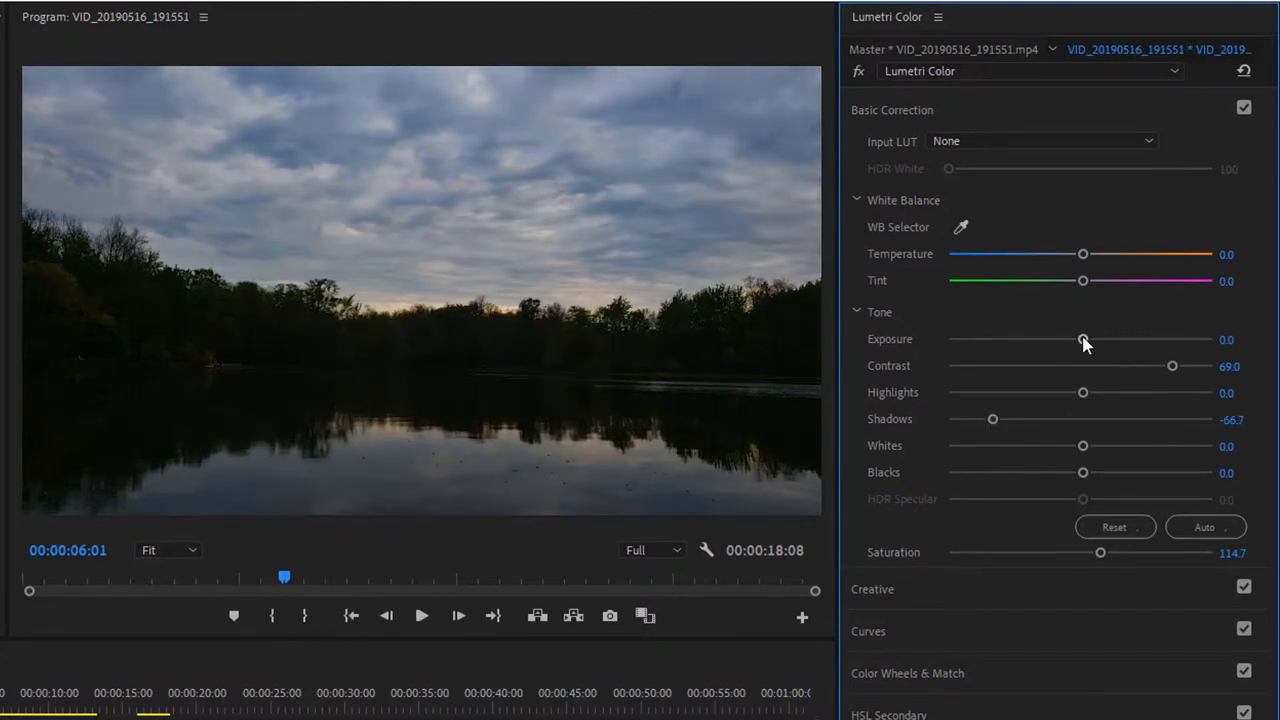
{"action": "mouse_move", "coordinate": [1083, 339]}
{"action": "left_mouse_down"}
{"action": "mouse_move", "coordinate": [1157, 348]}
{"action": "mouse_move", "coordinate": [1097, 345]}
{"action": "left_mouse_up"}
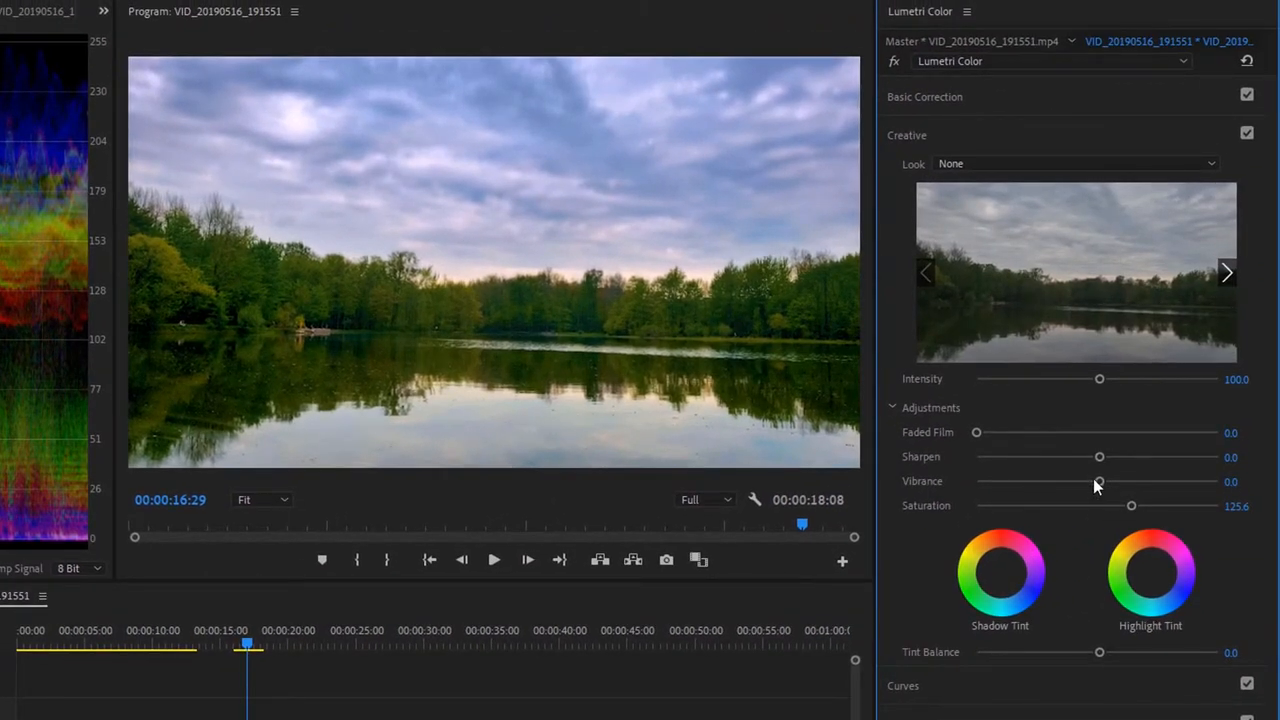
- In Basic Correction lower the later clip's shadows, then lift them to 55.0 to brighten dark areas
{"action": "left_click", "coordinate": [998, 135]}
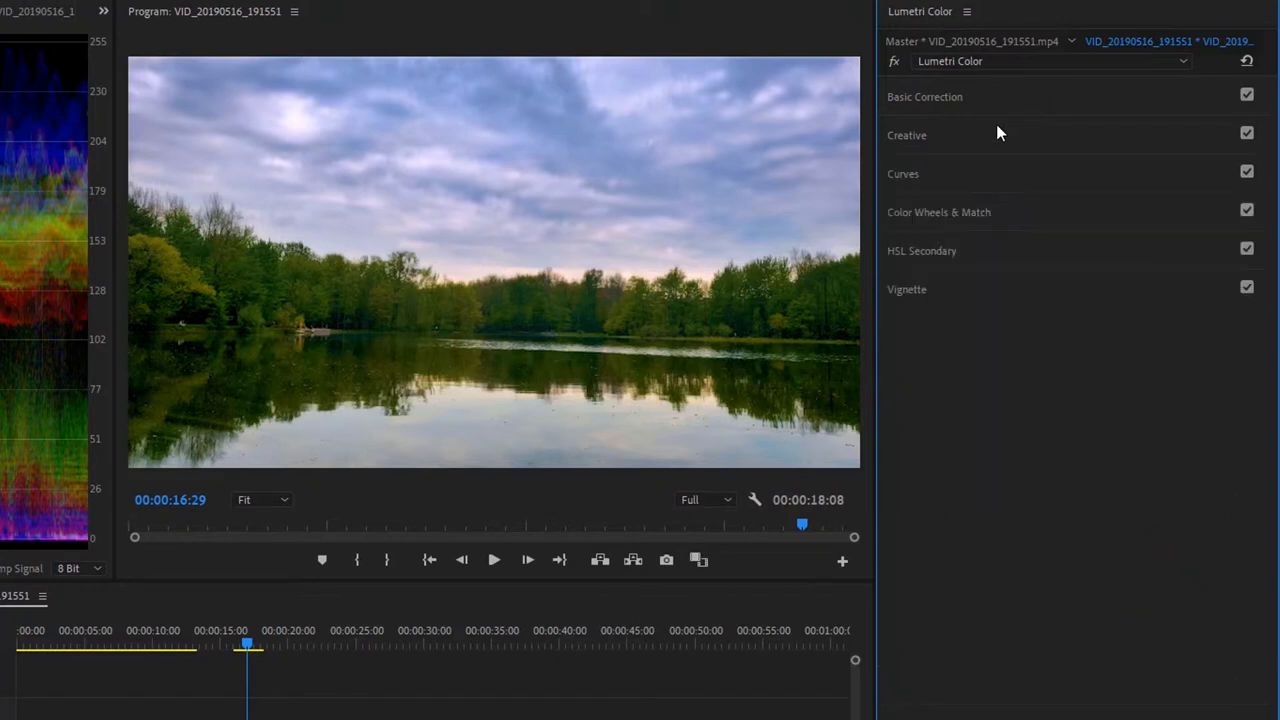
{"action": "left_click", "coordinate": [982, 101]}
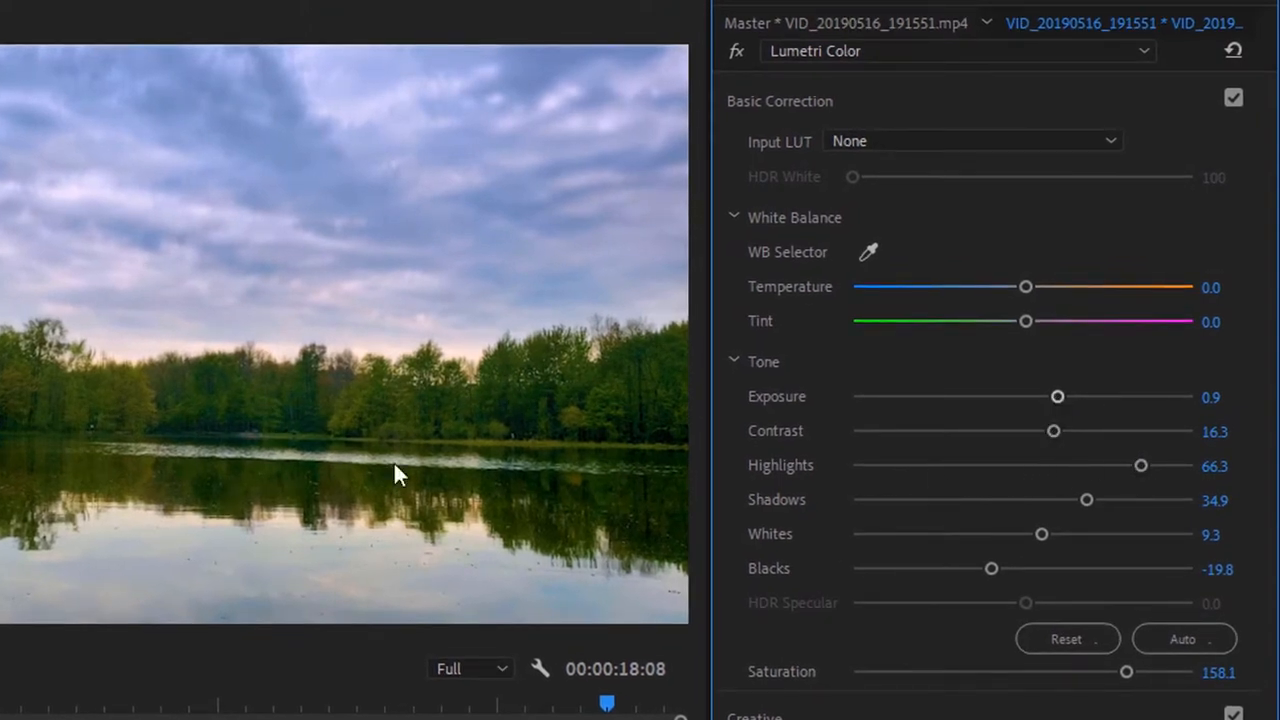
{"action": "left_click_drag", "start_coordinate": [1088, 499], "coordinate": [986, 499]}
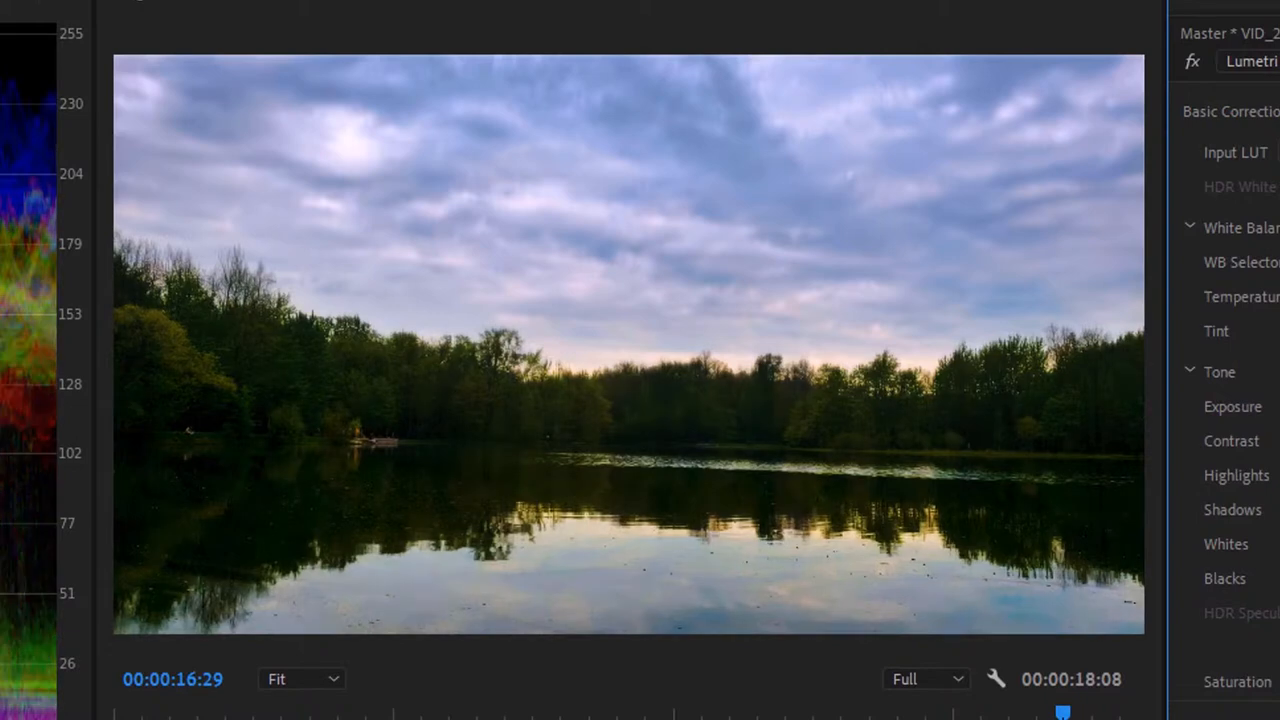
{"action": "left_click_drag", "start_coordinate": [1040, 535], "coordinate": [1180, 536]}
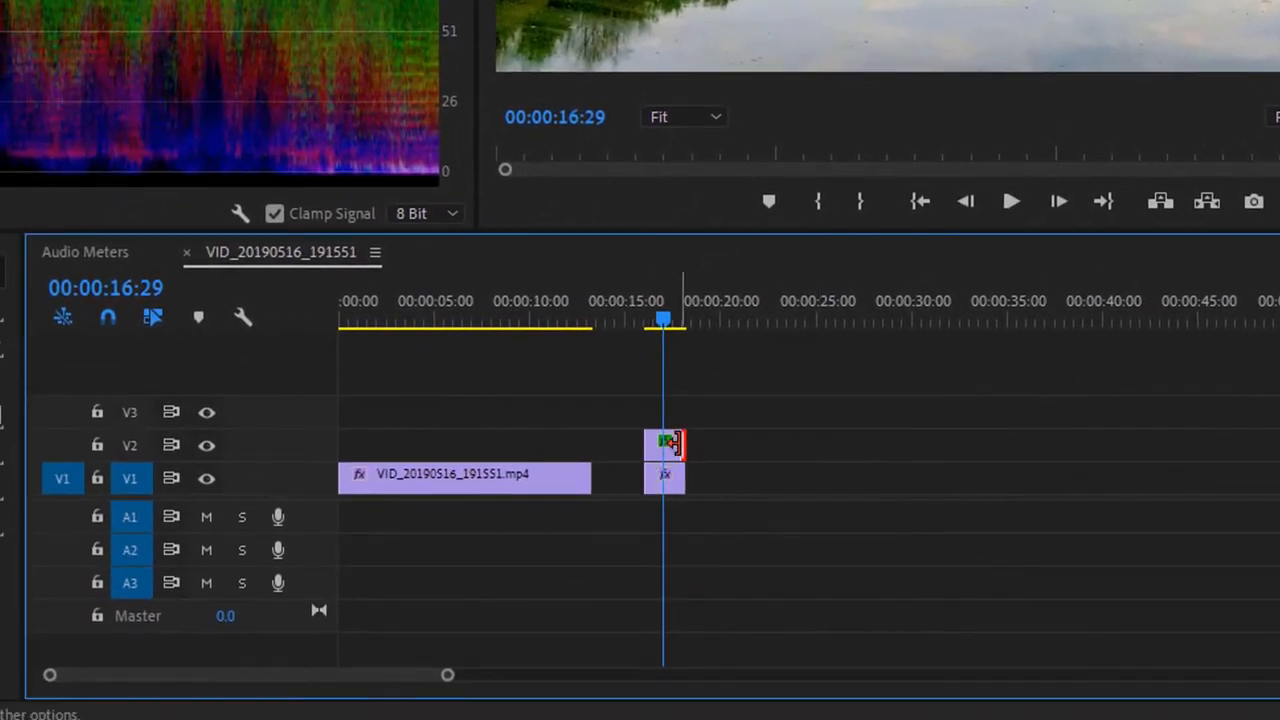
- Select the sky clip on V2 and expand its Creative adjustments in Lumetri Color
{"action": "left_click", "coordinate": [668, 445]}
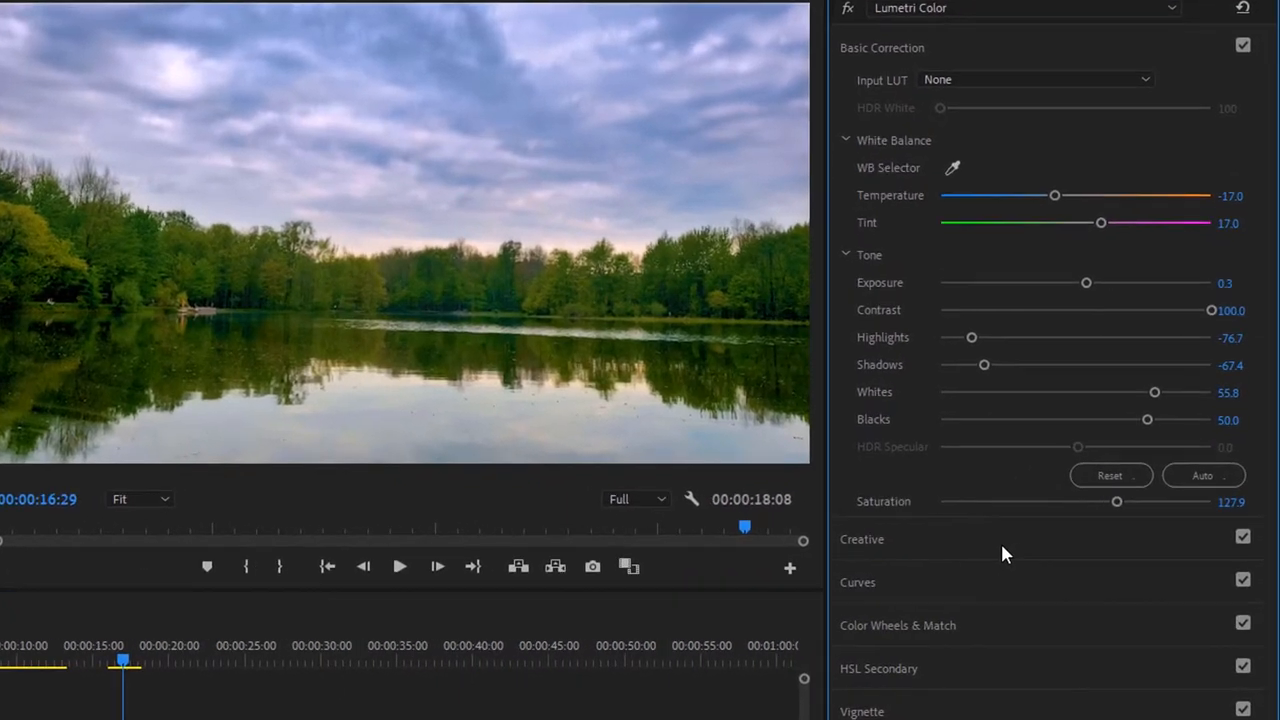
{"action": "left_click", "coordinate": [1000, 545]}
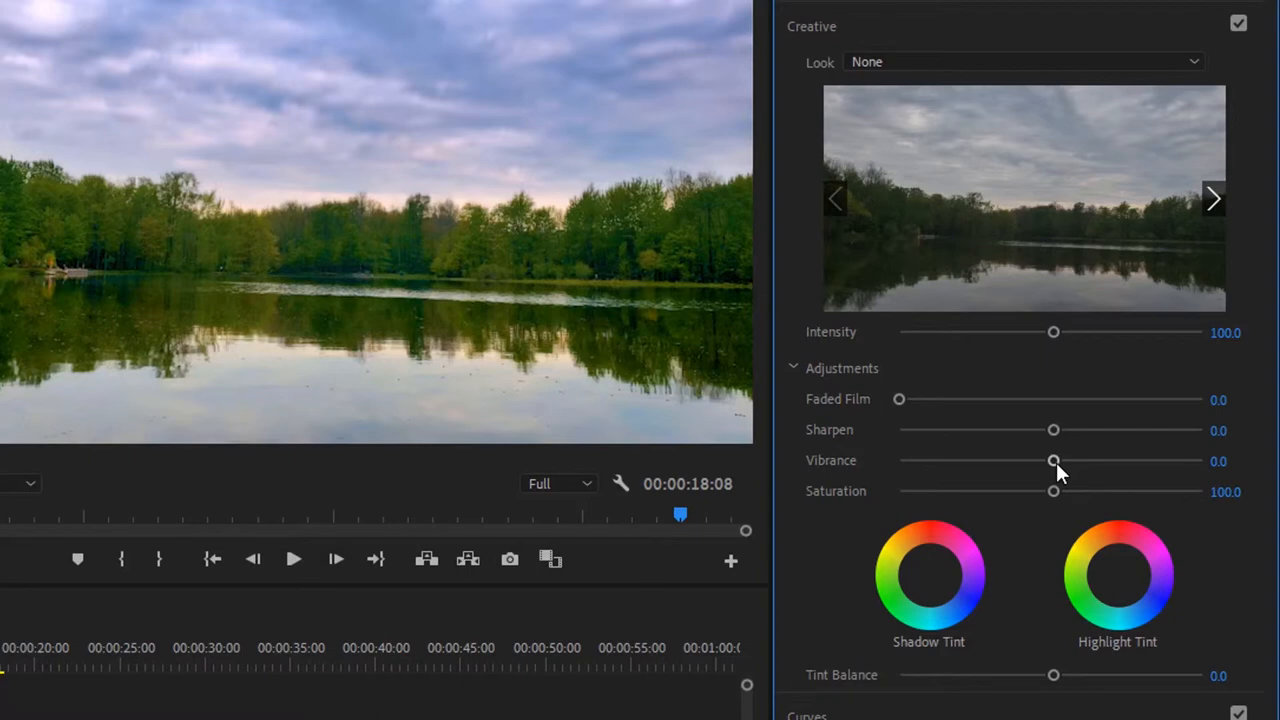
- Raise the sky clip's vibrance to 52.7 and saturation to 148.8, then play back to preview
{"action": "left_click_drag", "start_coordinate": [1054, 461], "coordinate": [1131, 462]}
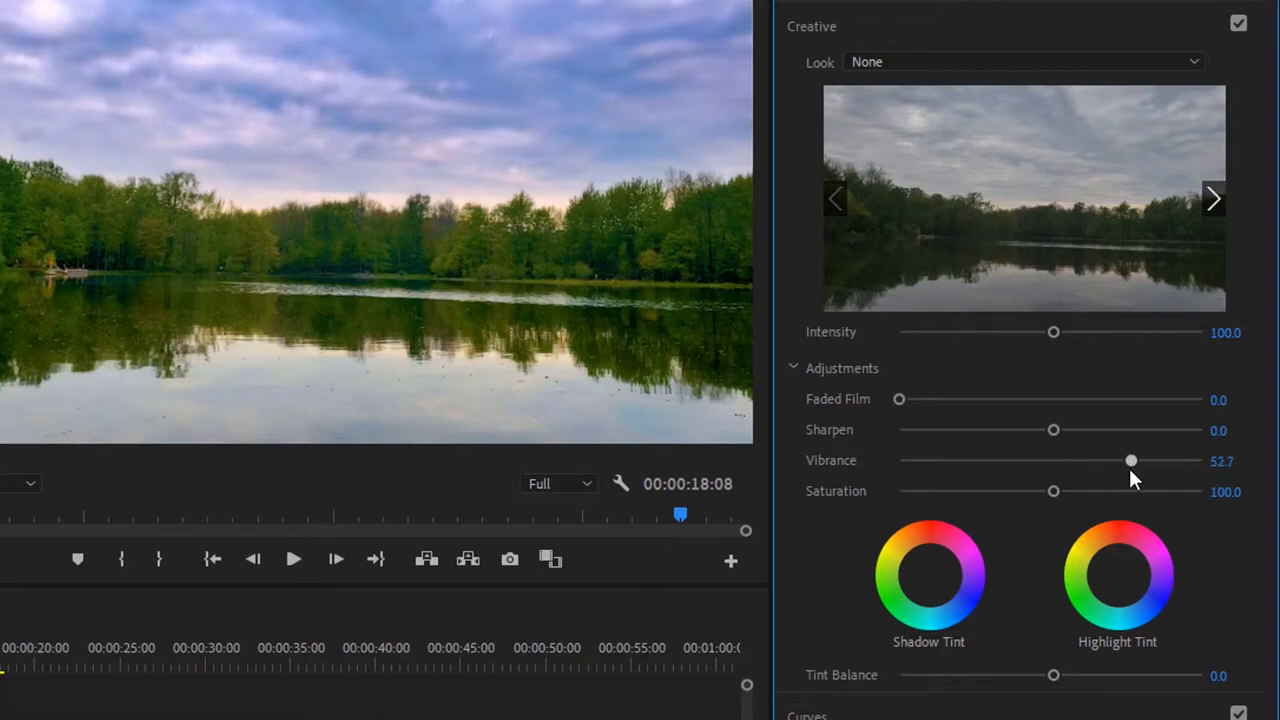
{"action": "left_click_drag", "start_coordinate": [1054, 491], "coordinate": [1076, 491]}
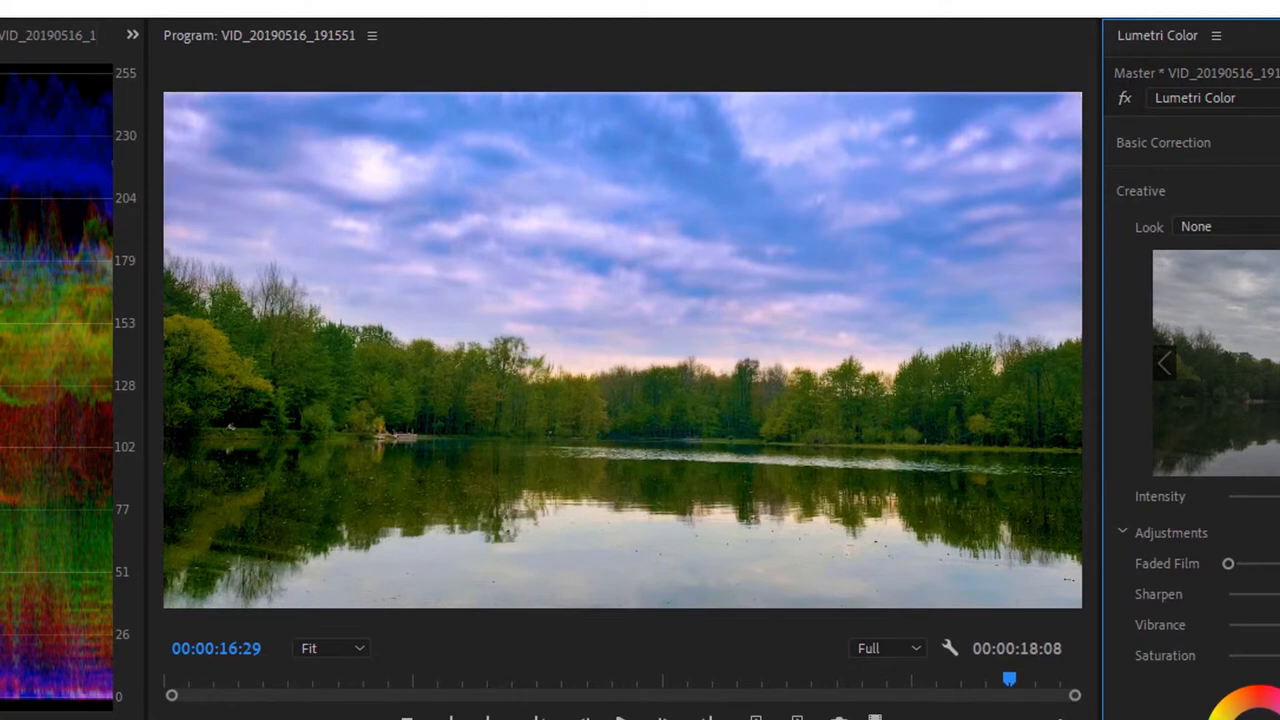
{"action": "key", "text": "space"}
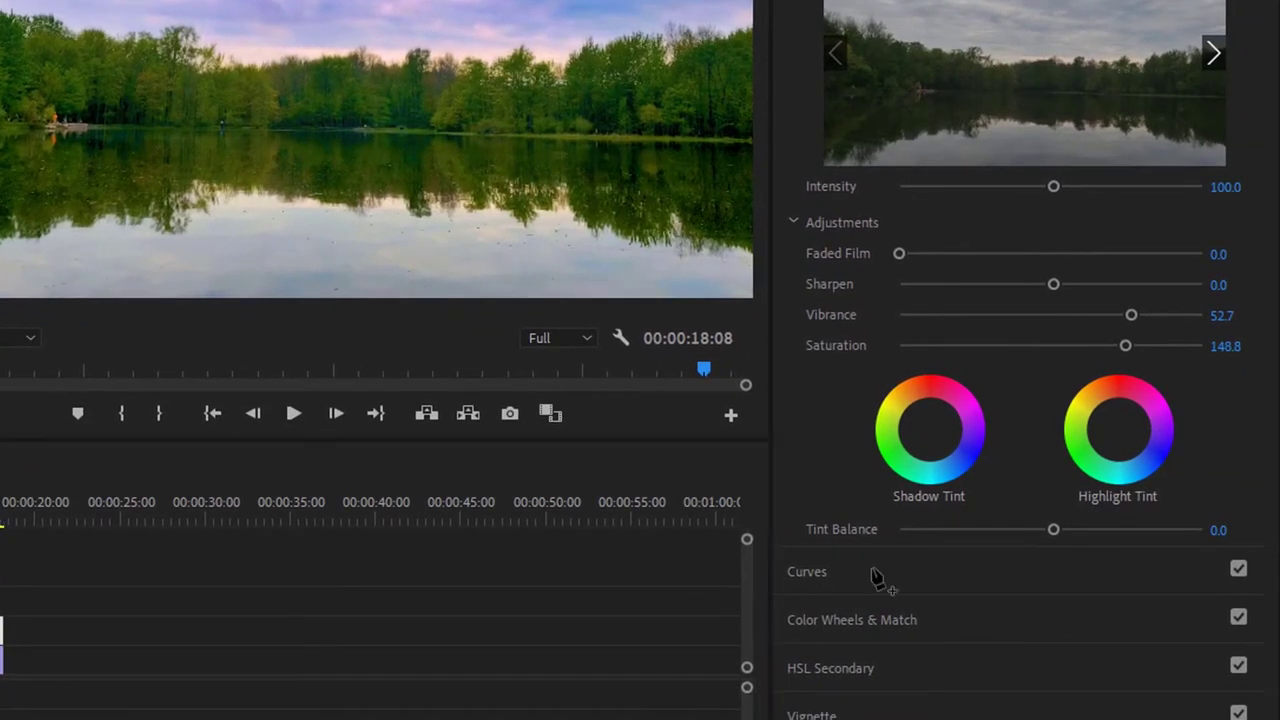
- In RGB Curves pull the sky clip's red channel curve fully down for a deeper blue sky
{"action": "left_click", "coordinate": [875, 575]}
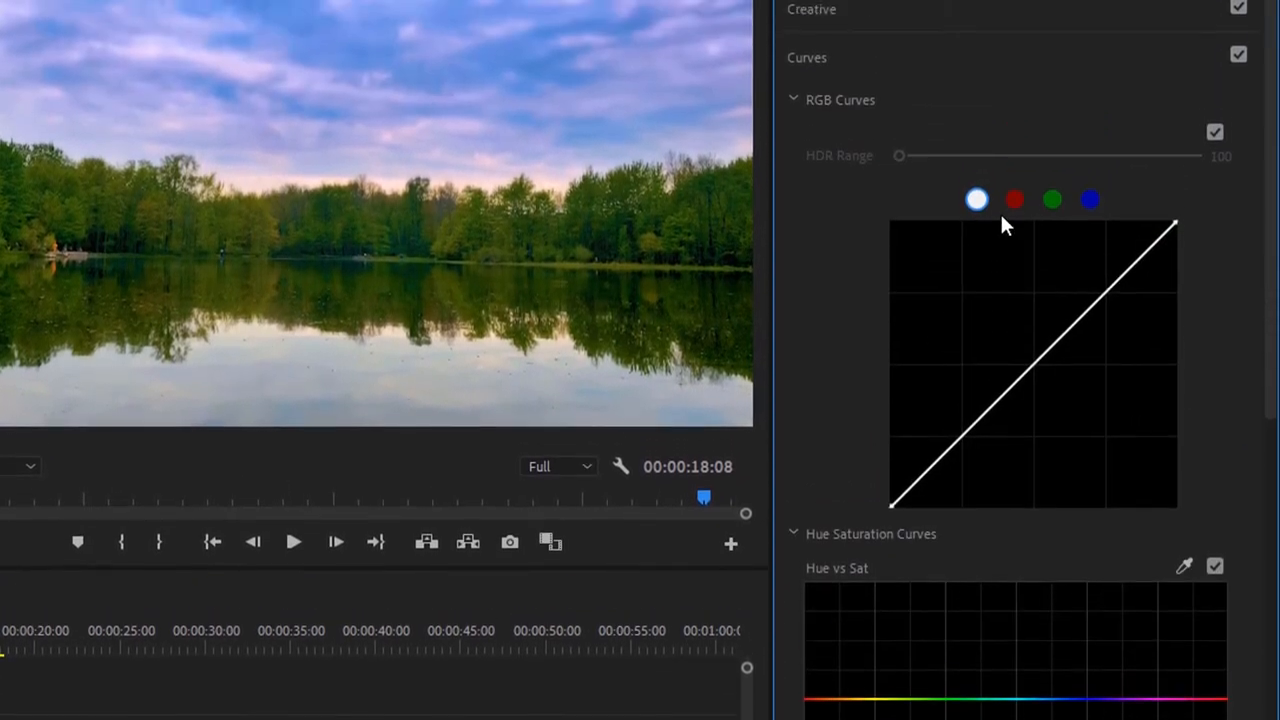
{"action": "left_click", "coordinate": [1014, 202]}
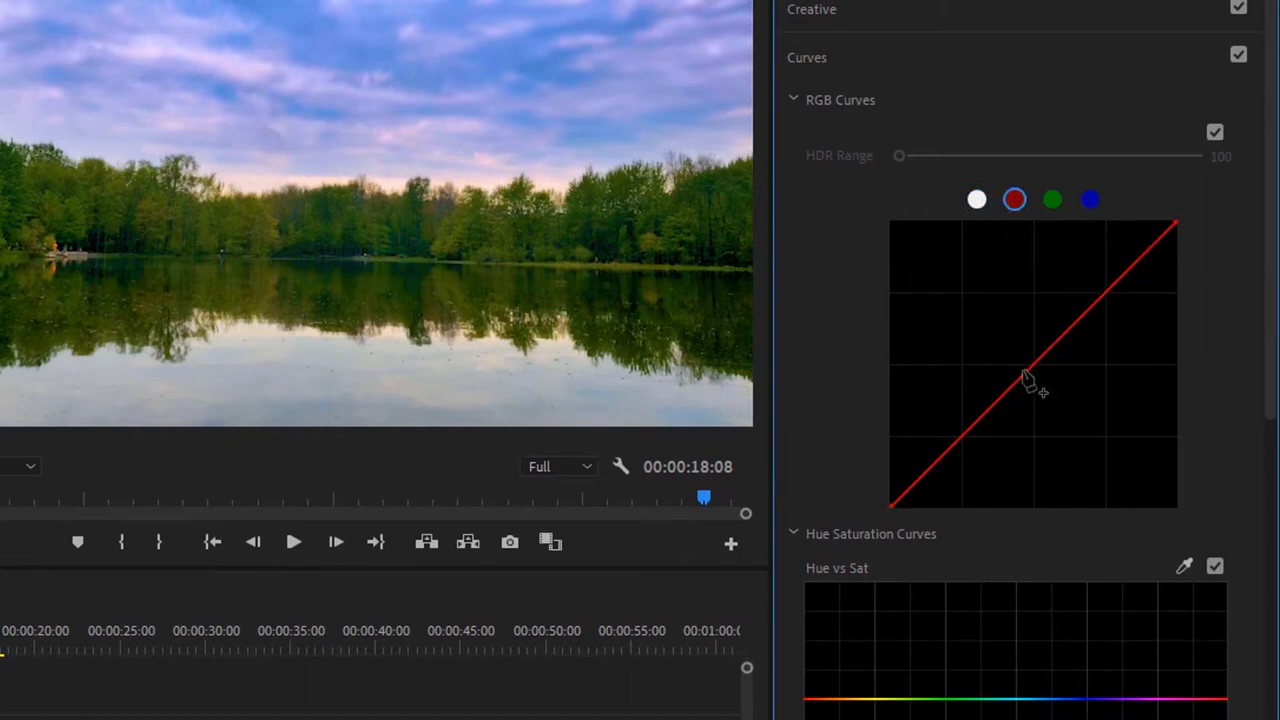
{"action": "left_click_drag", "start_coordinate": [1033, 370], "coordinate": [1060, 430]}
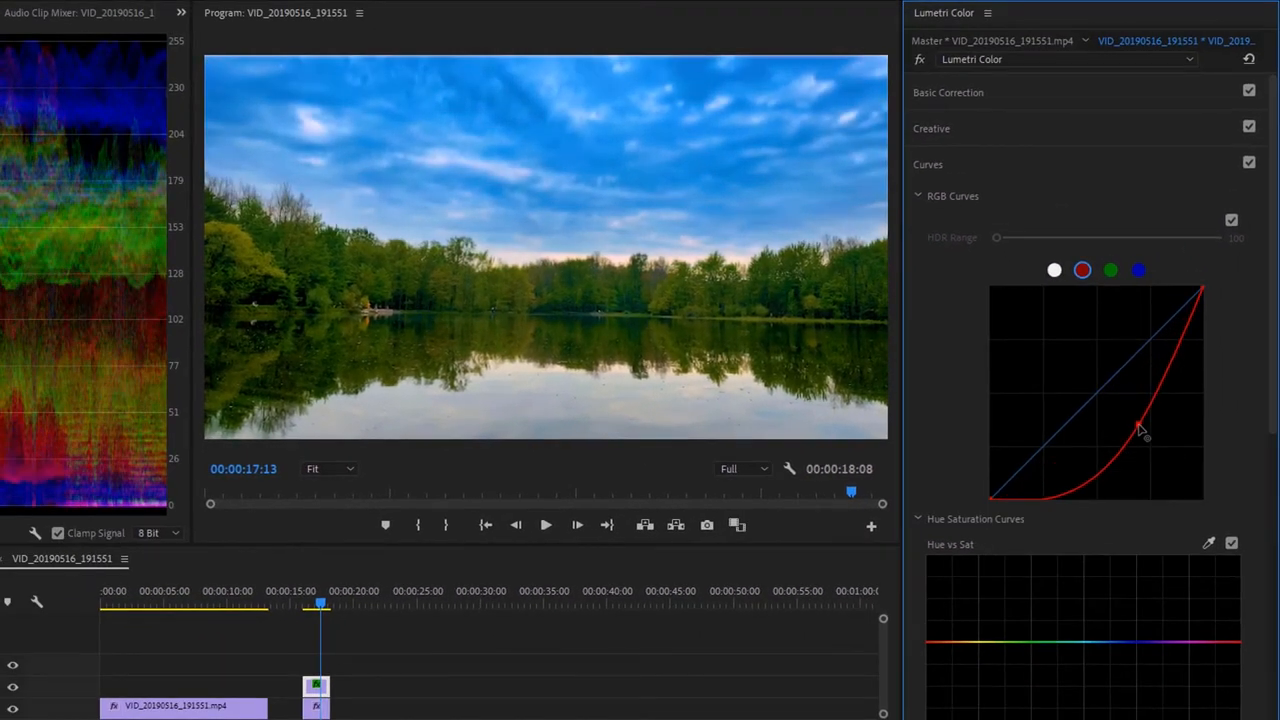
{"action": "left_click_drag", "start_coordinate": [1140, 428], "coordinate": [1202, 470]}
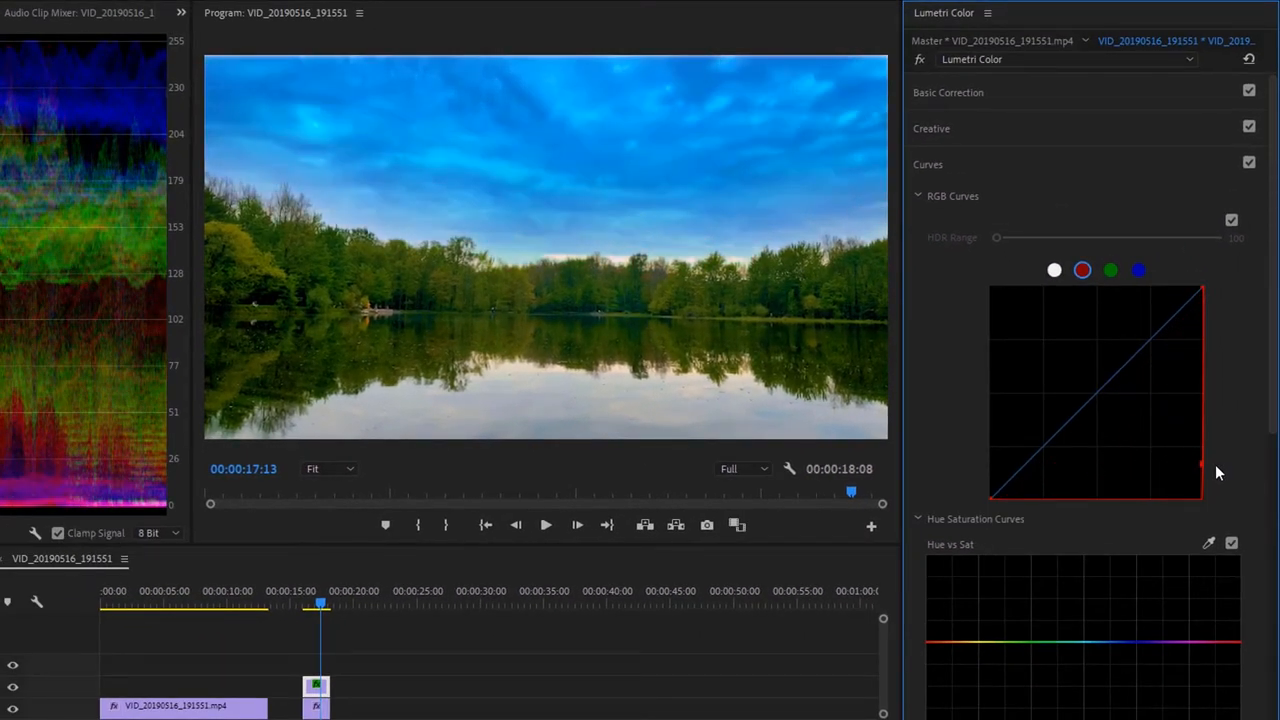
{"action": "left_click", "coordinate": [1110, 270]}
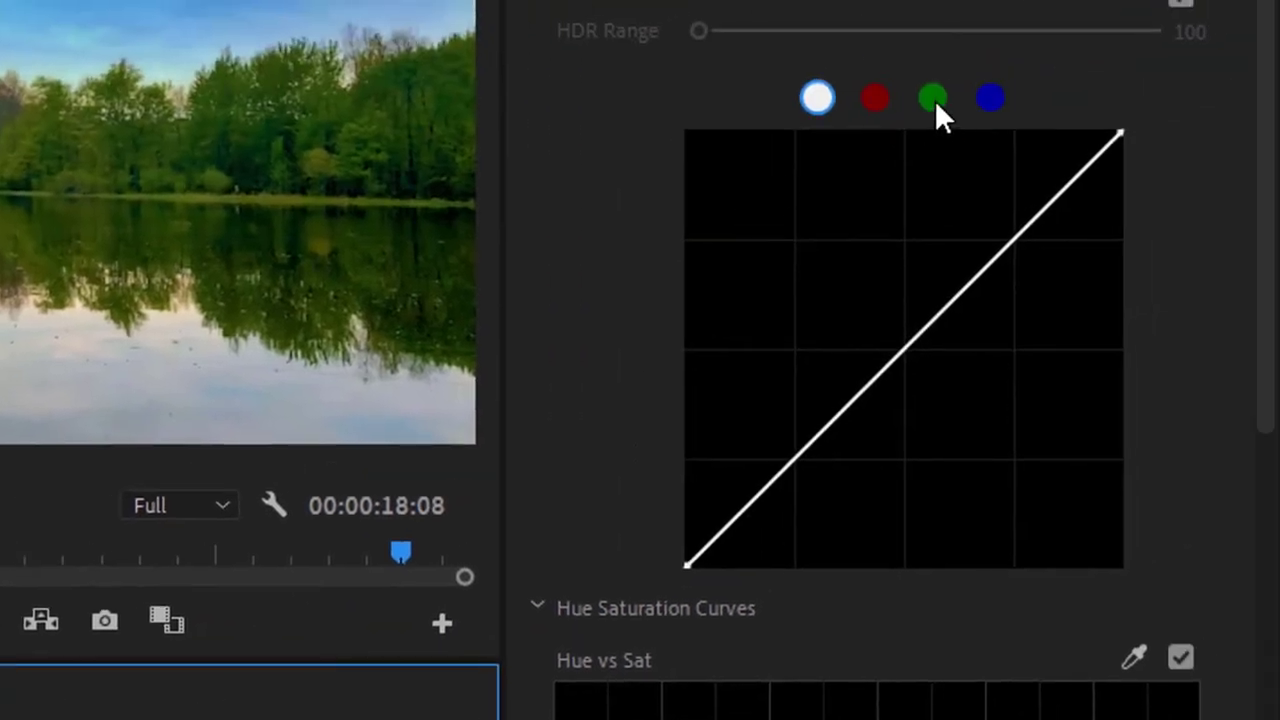
- Pull the green, red and blue channel curves down toward the bottom-right, darkening the scene
{"action": "left_click", "coordinate": [935, 100]}
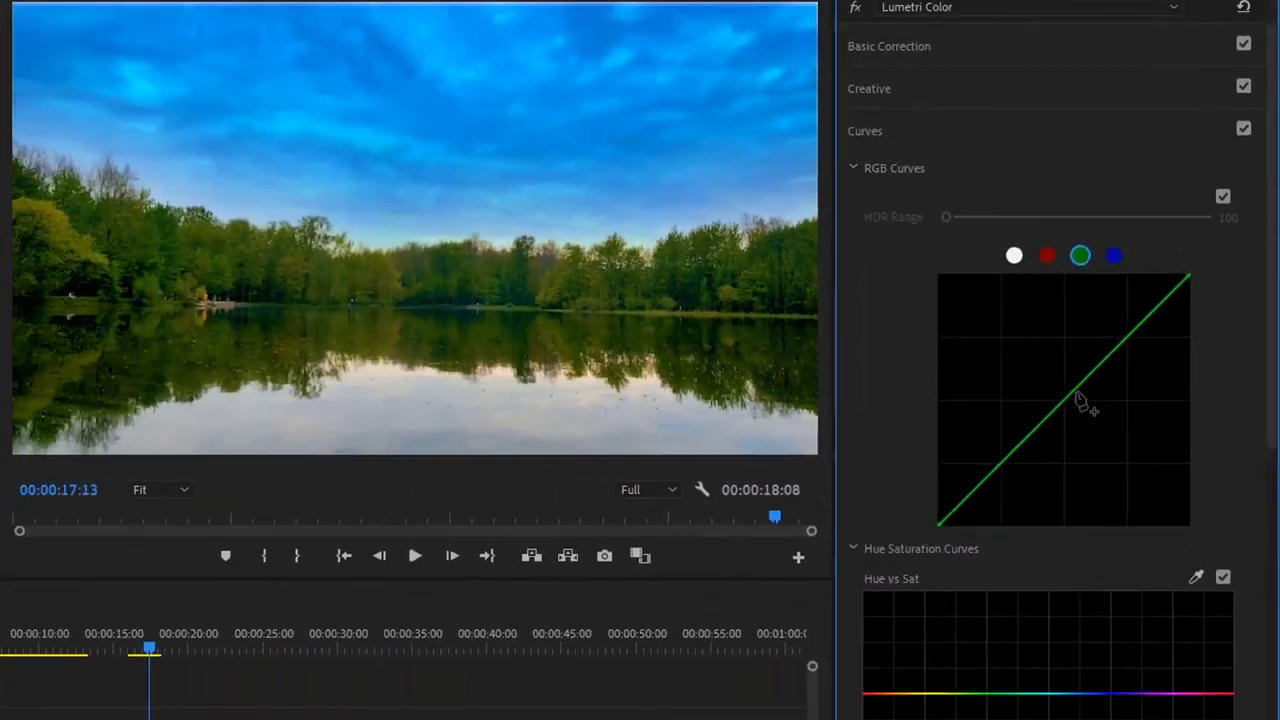
{"action": "left_click_drag", "start_coordinate": [1140, 365], "coordinate": [1200, 480]}
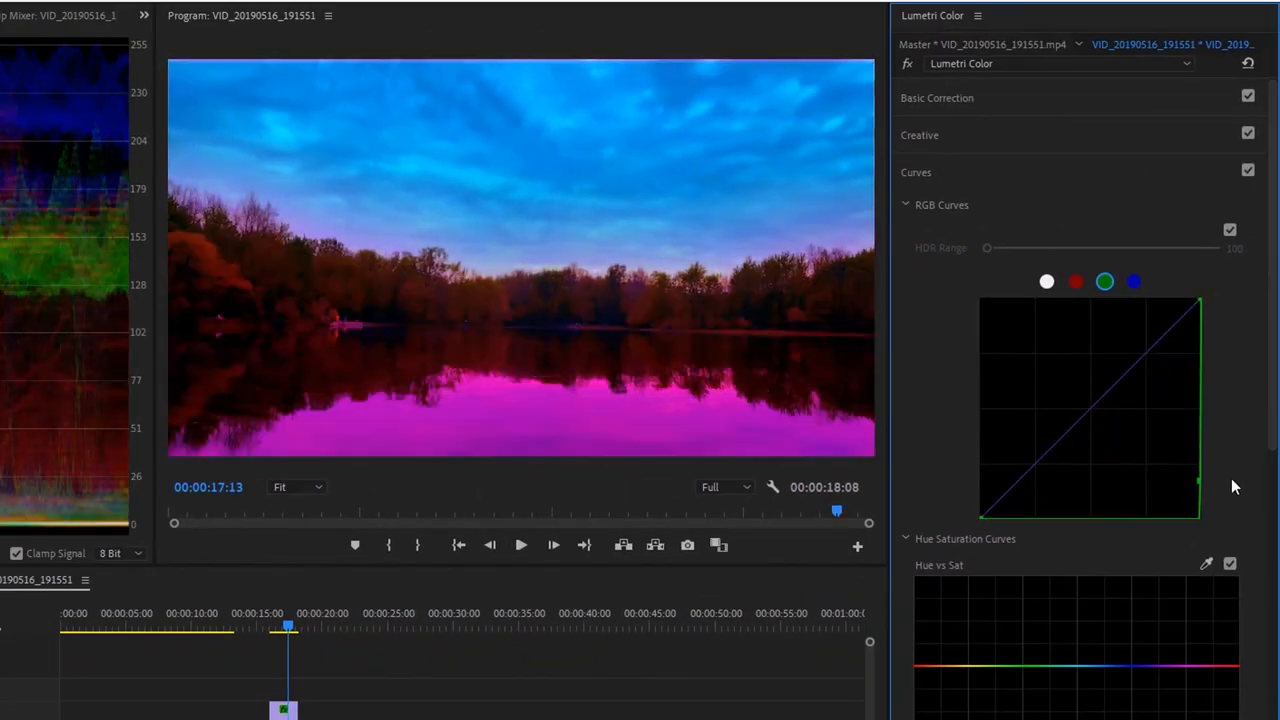
{"action": "left_click", "coordinate": [1077, 284]}
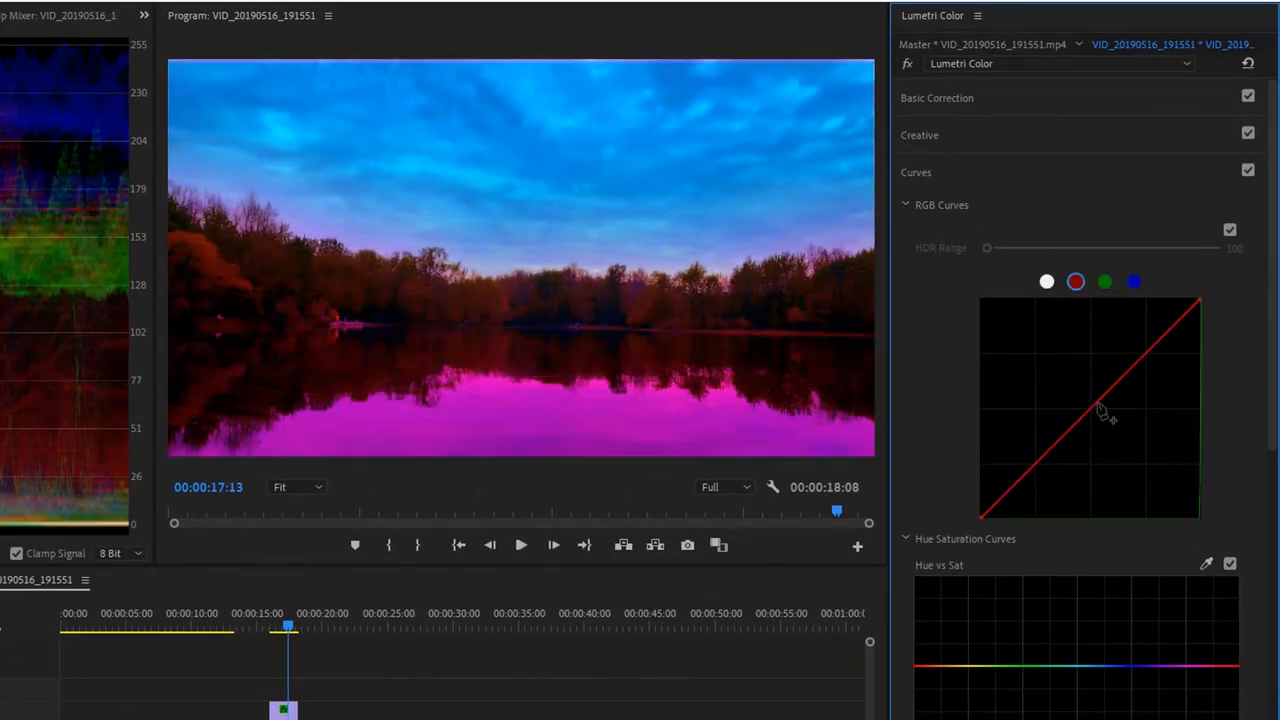
{"action": "left_click_drag", "start_coordinate": [1106, 392], "coordinate": [1200, 478]}
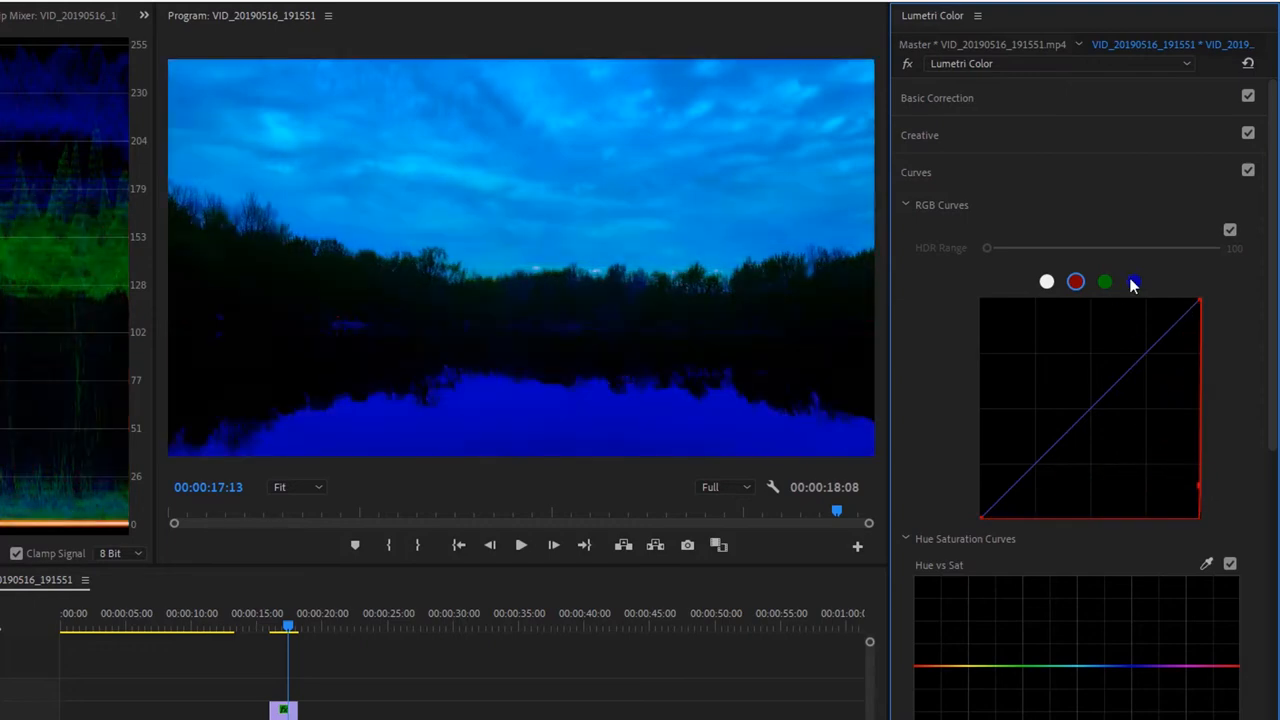
{"action": "left_click", "coordinate": [1134, 283]}
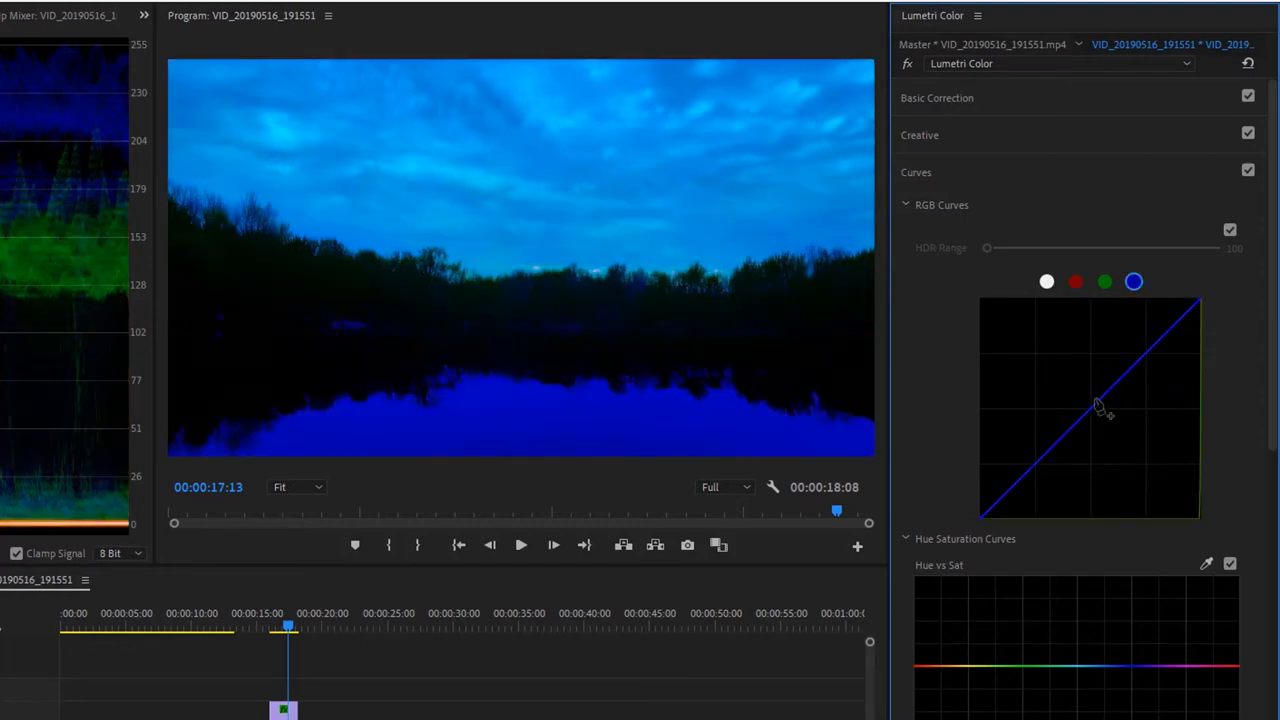
{"action": "left_click_drag", "start_coordinate": [1106, 404], "coordinate": [1200, 500]}
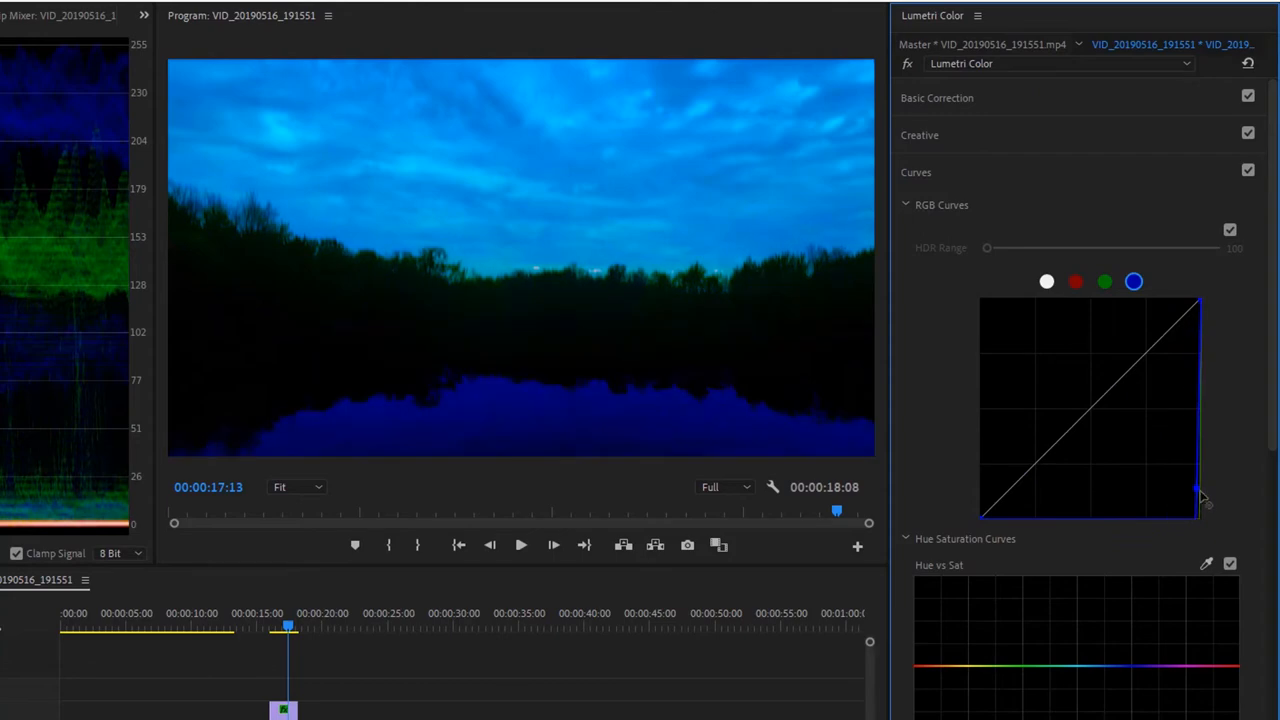